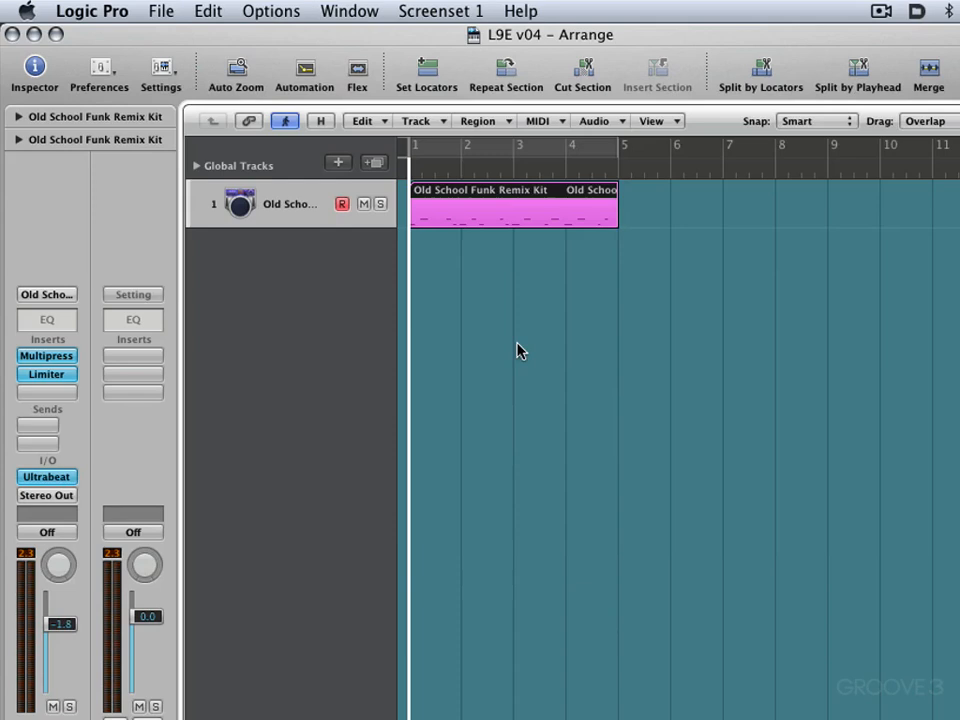
Set the project's overlapping MIDI recordings to Merge with selected regions.
key("alt+asterisk")
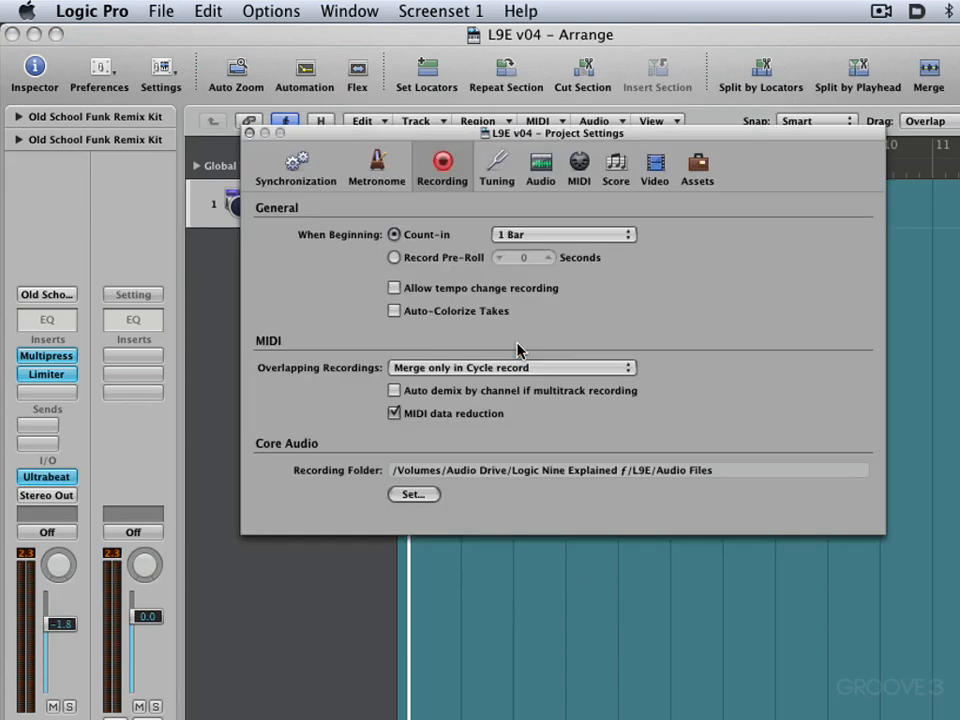
left_click(597, 370)
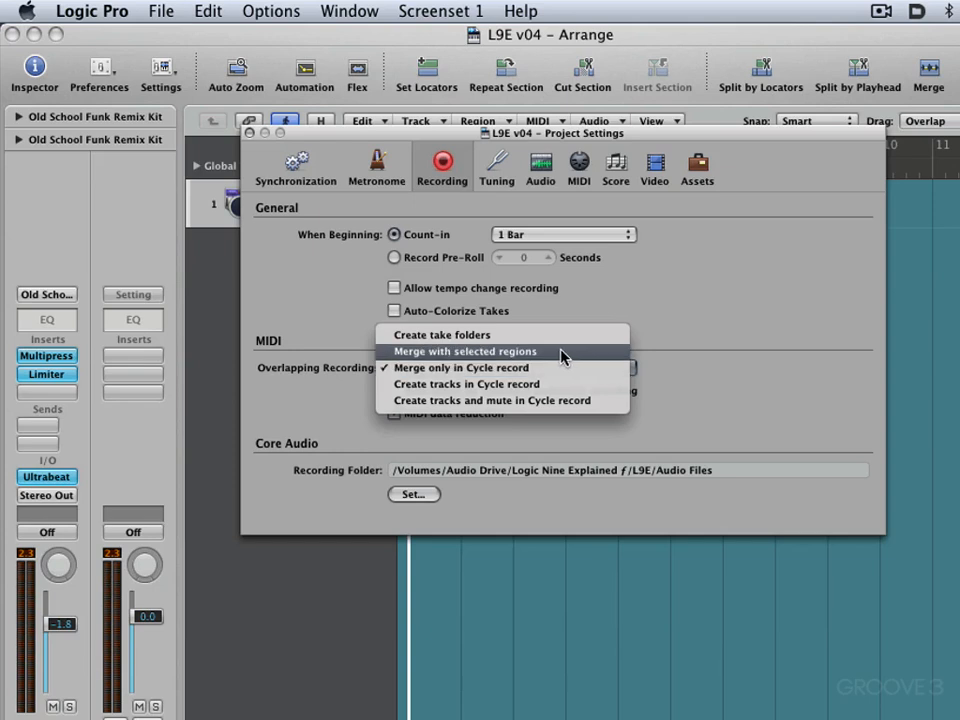
left_click(563, 355)
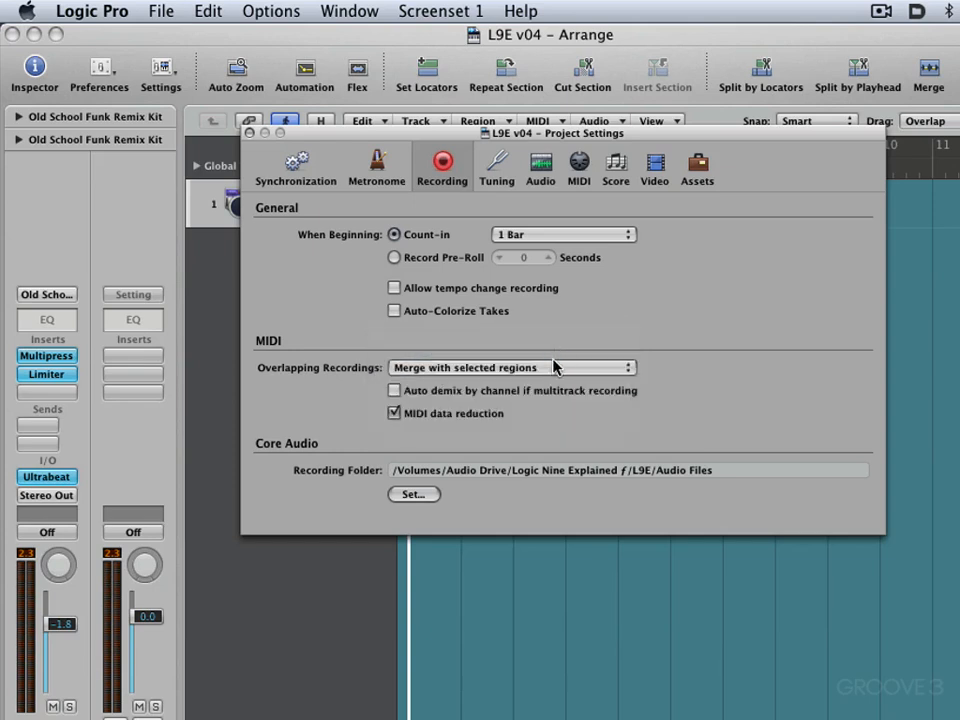
left_click(250, 132)
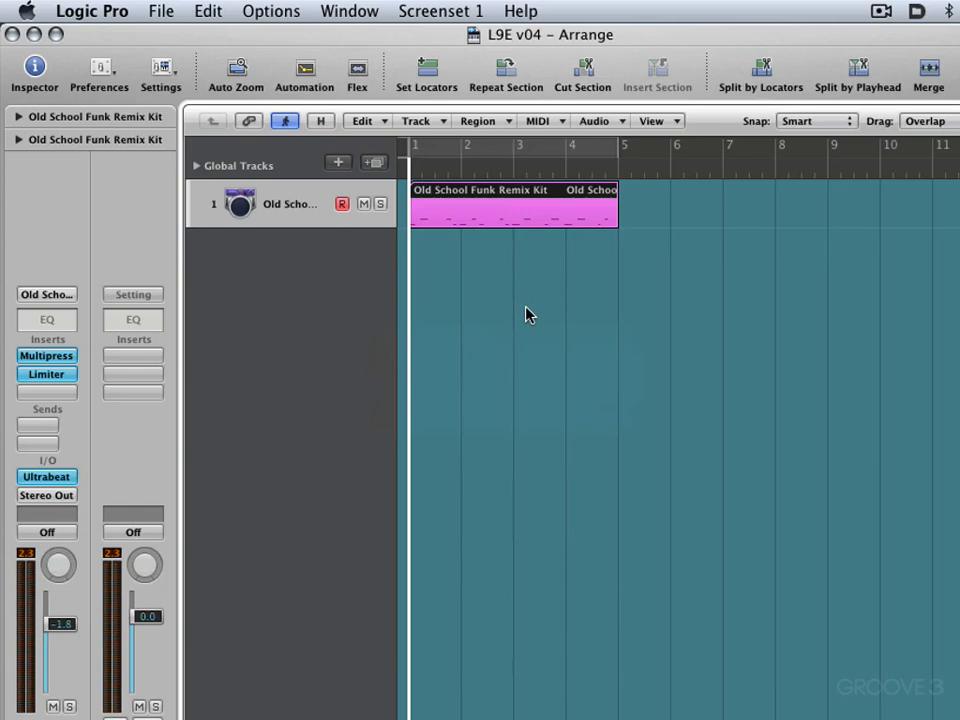
Record another drum part over the selected region from bar 1, and play the merged result back from bar 1.
key("r")
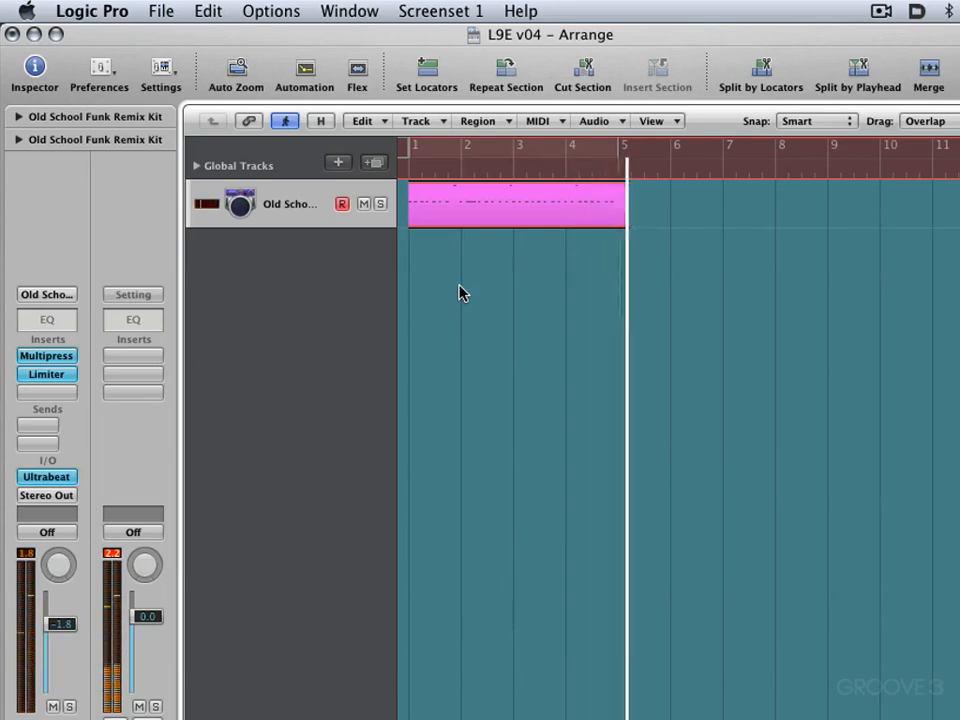
key("space")
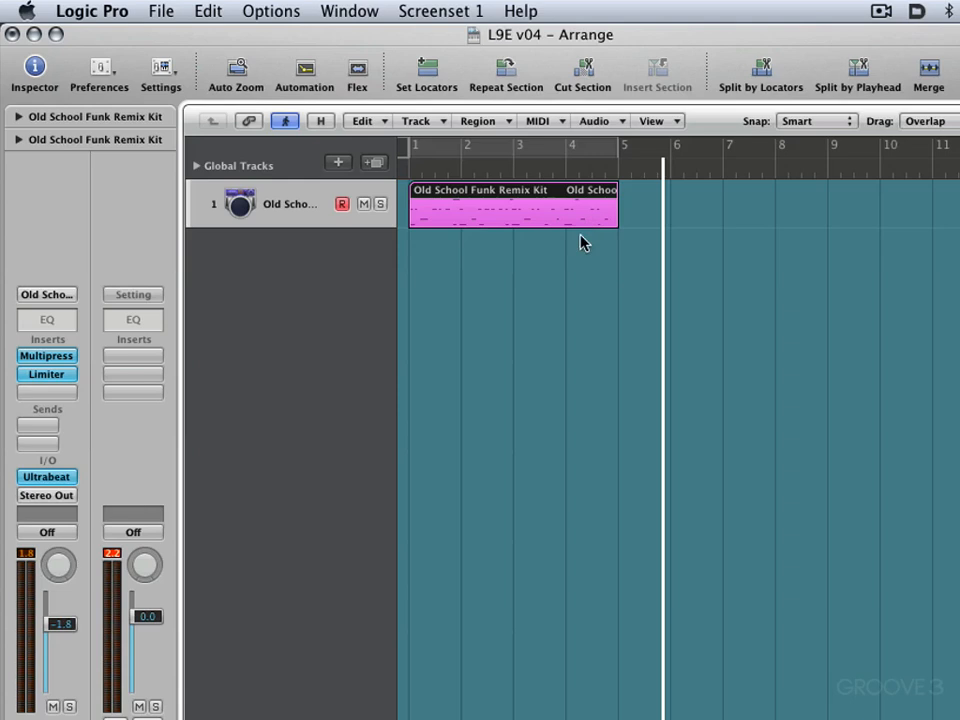
left_click(416, 170)
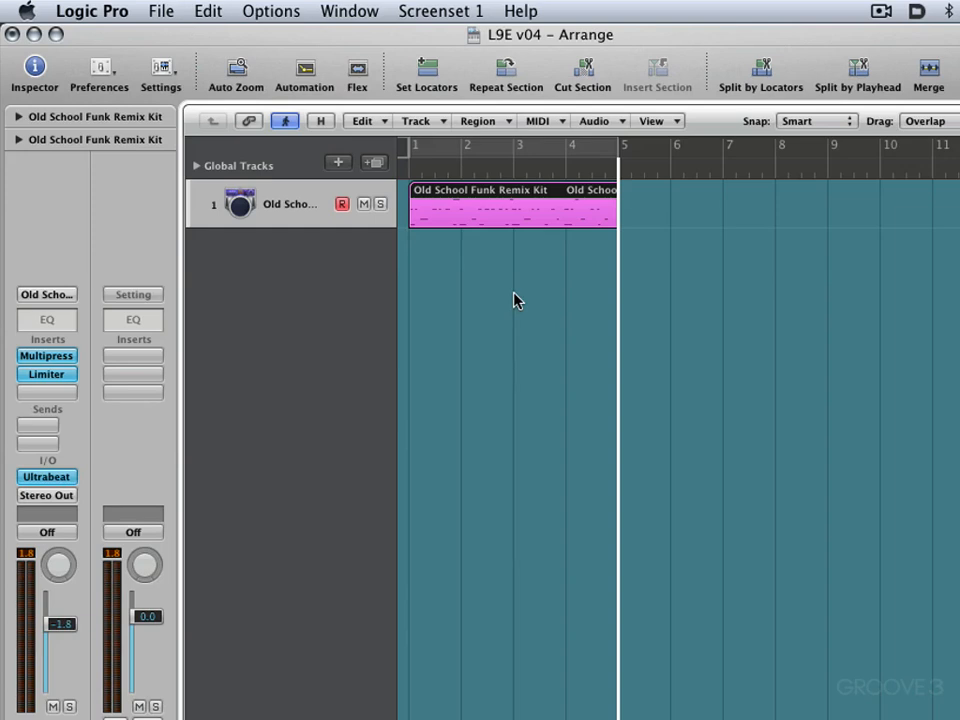
Review the project's metronome settings for clicking while recording and only during count-in.
key("alt+asterisk")
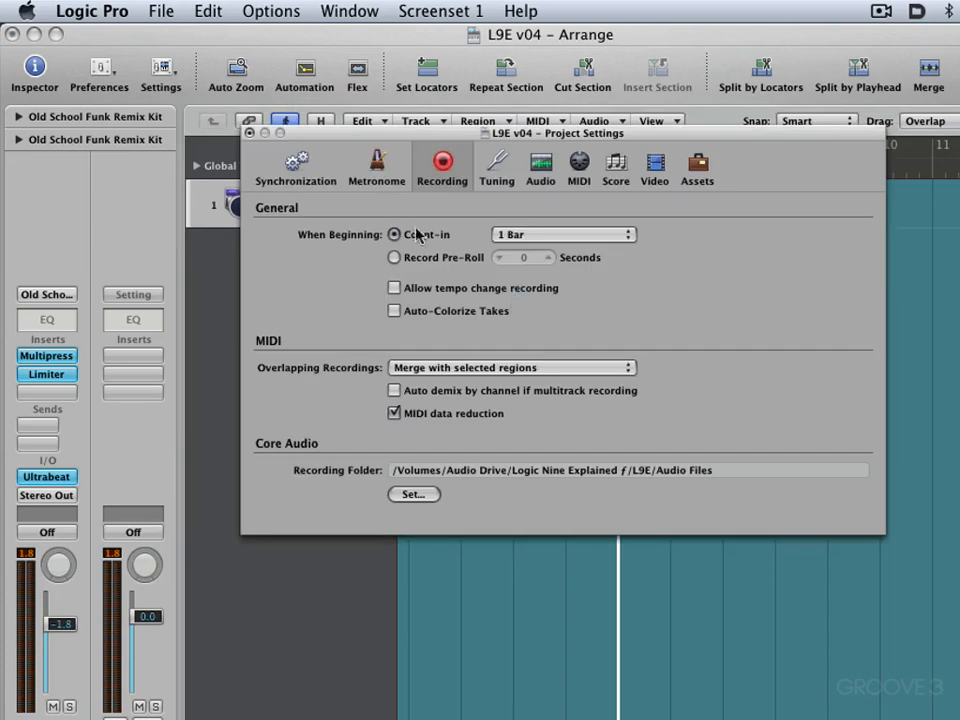
left_click(375, 172)
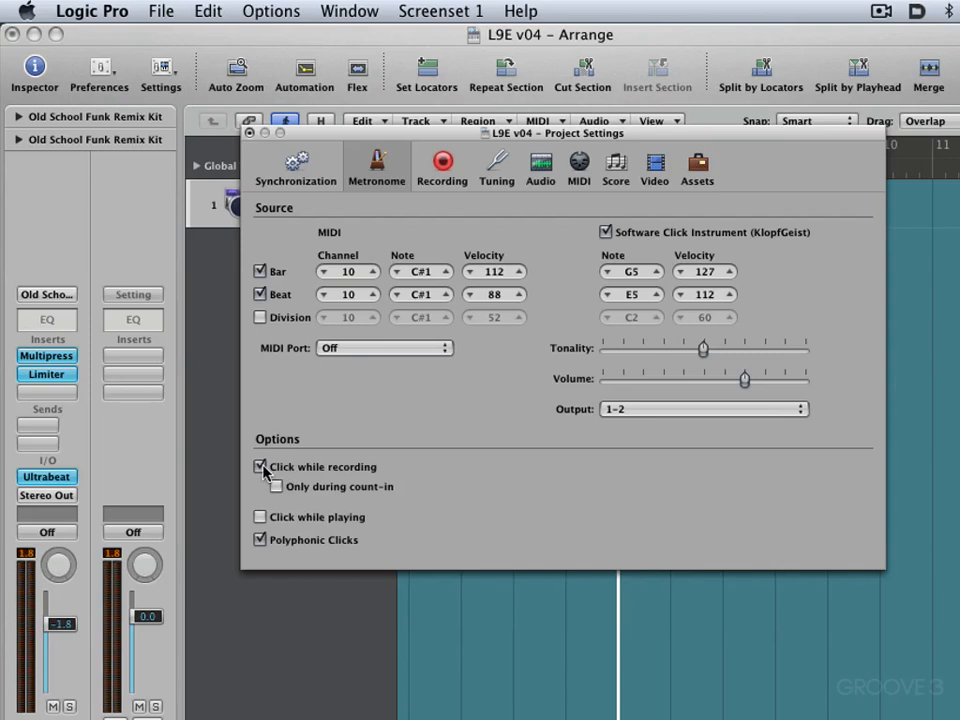
left_click(249, 133)
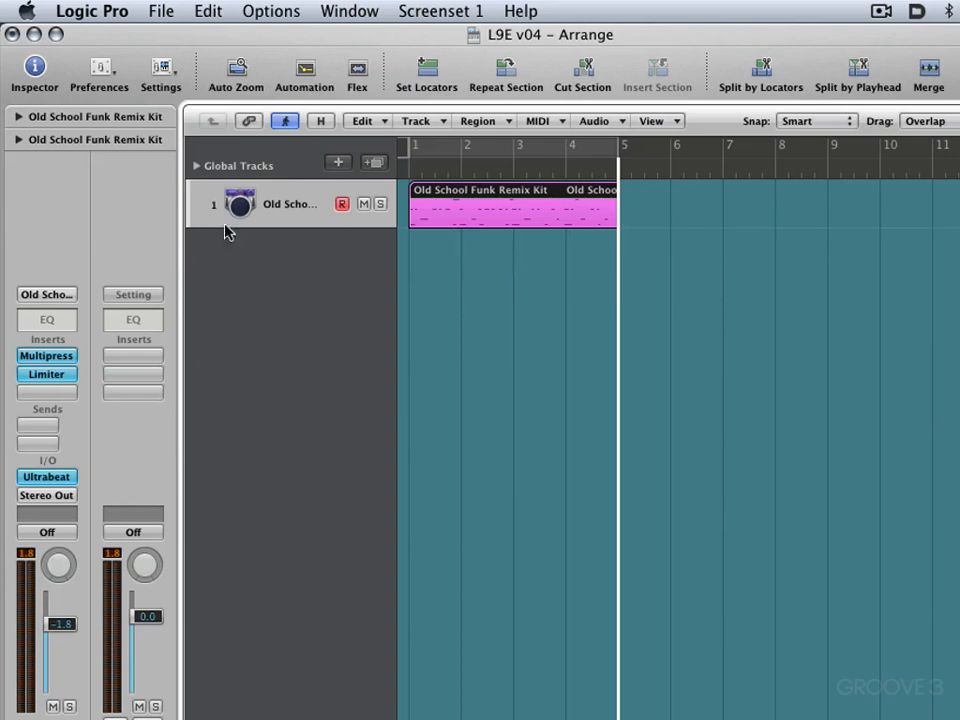
Quantize the merged Old School Funk Remix Kit region to 1/16-Note in its region parameters.
left_click(18, 117)
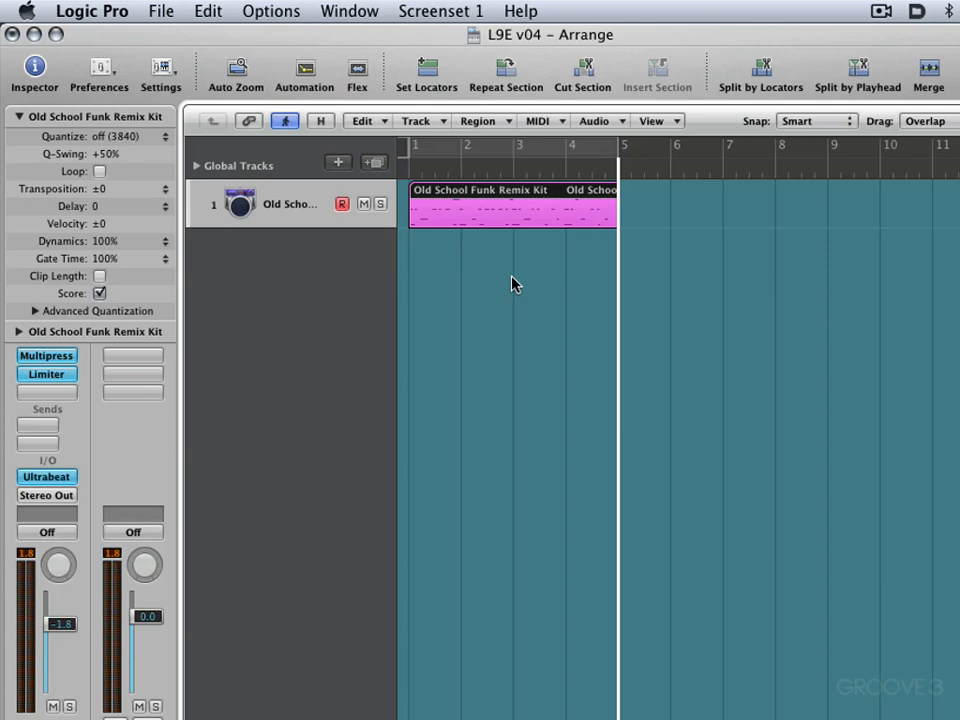
left_click(146, 137)
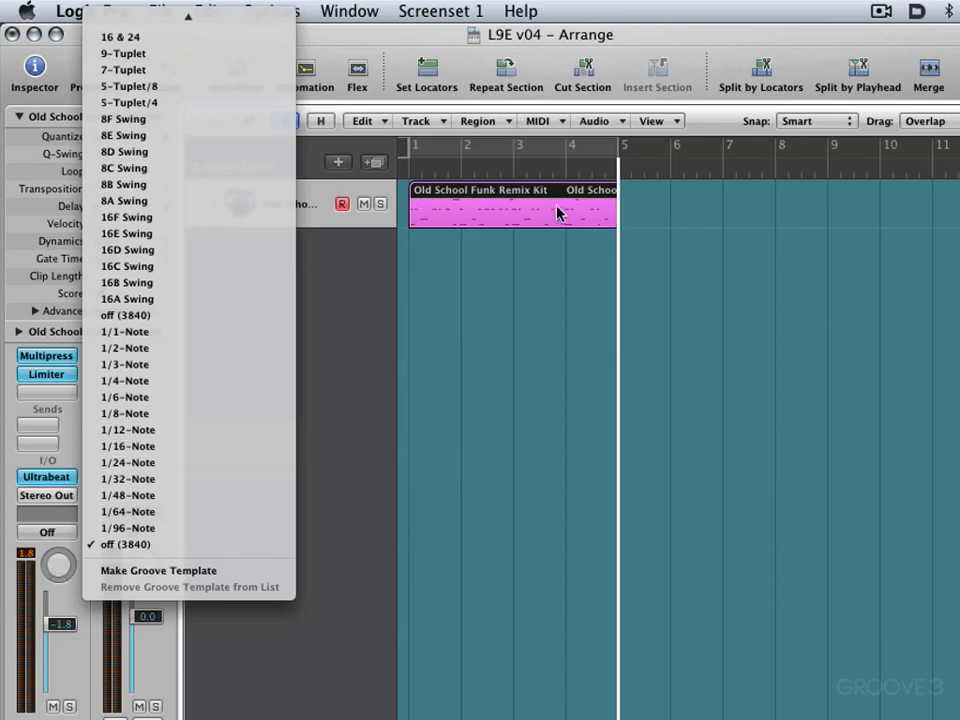
left_click(115, 449)
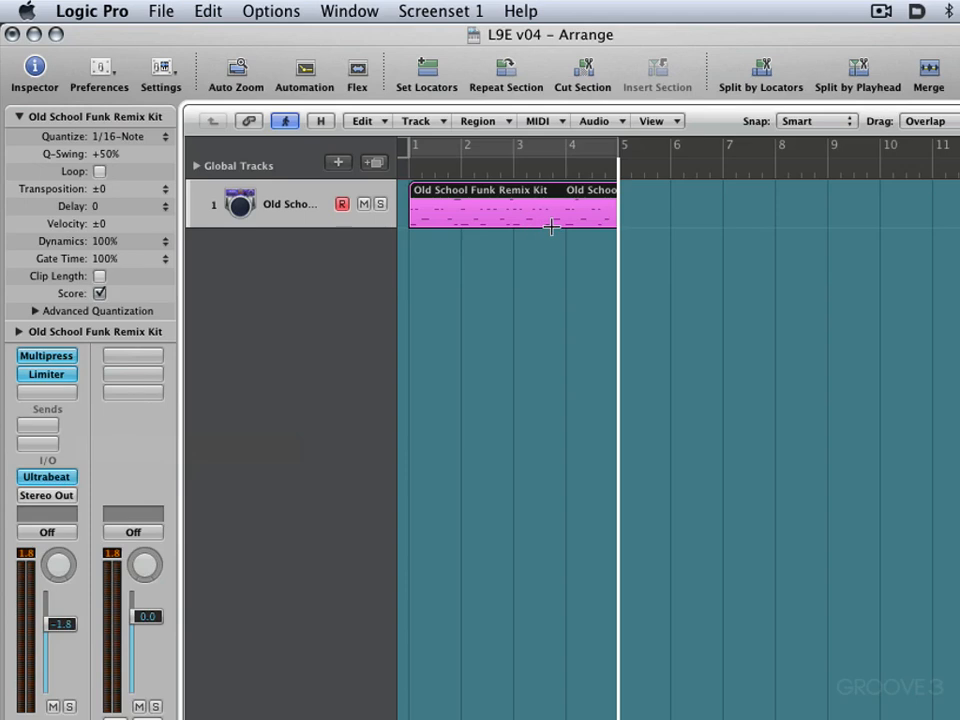
Play the quantized region from the project start, and undo the quantization and the merged recording.
key("Return")
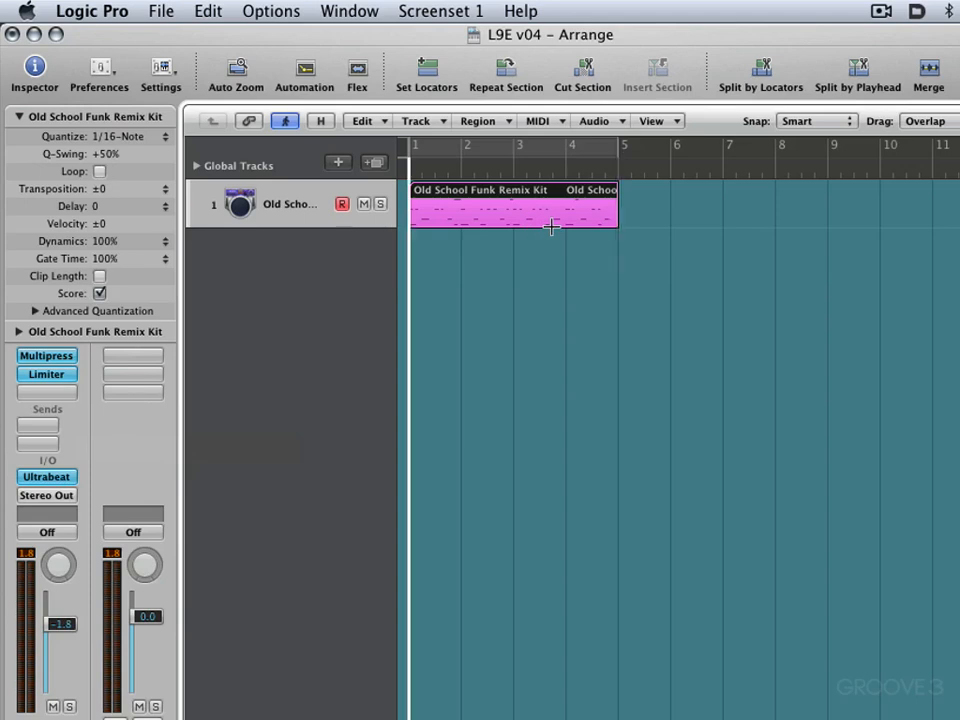
key("space")
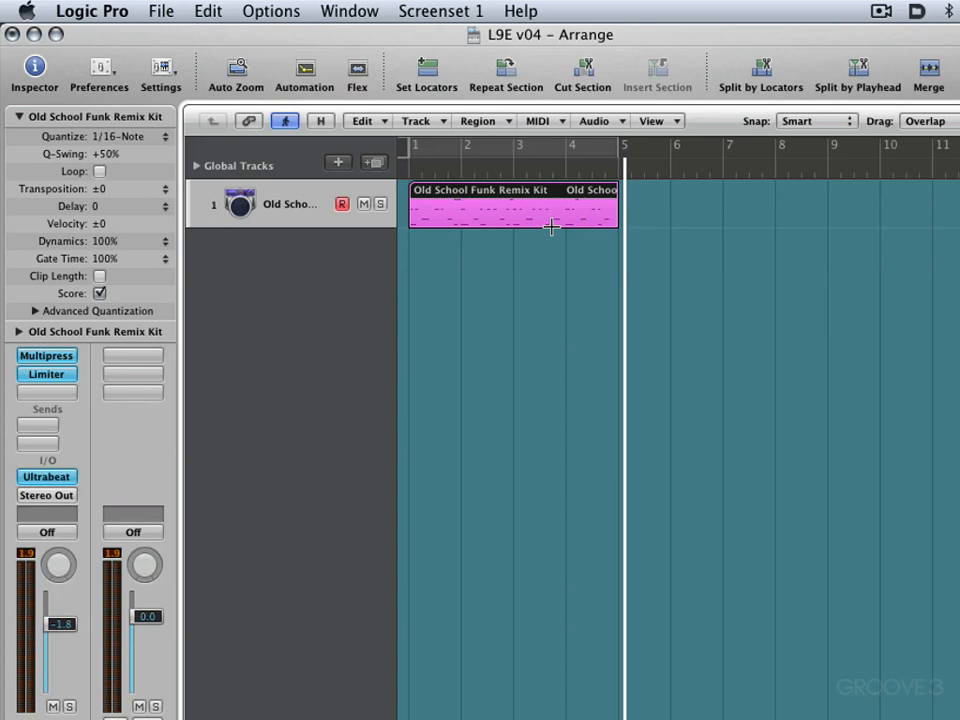
key("super+z")
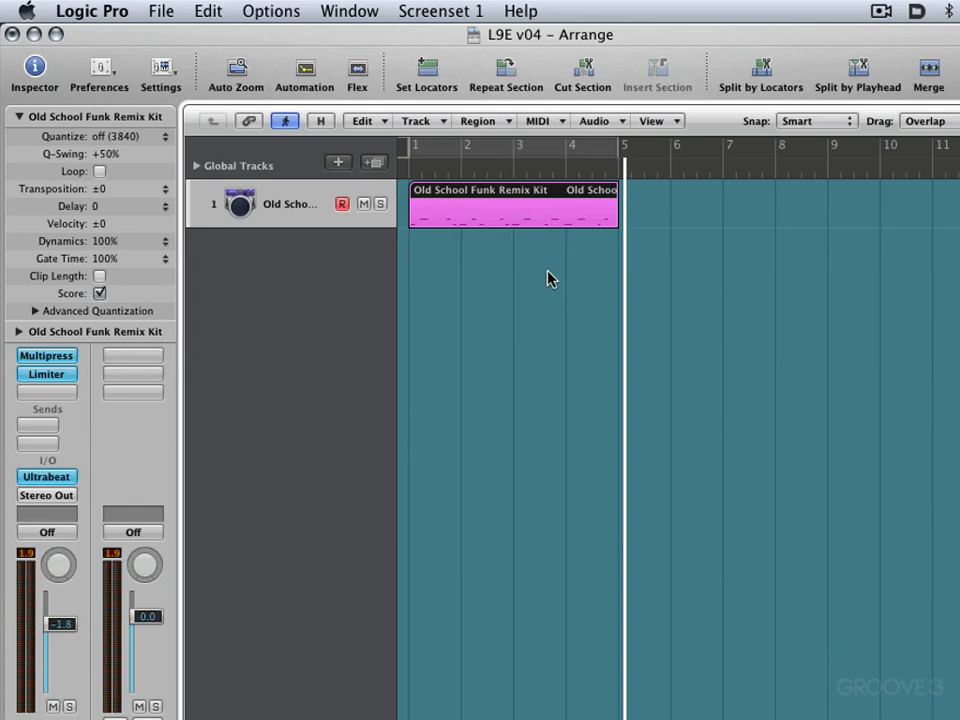
Set the project's overlapping MIDI recordings to Create tracks in Cycle record.
key("alt+asterisk")
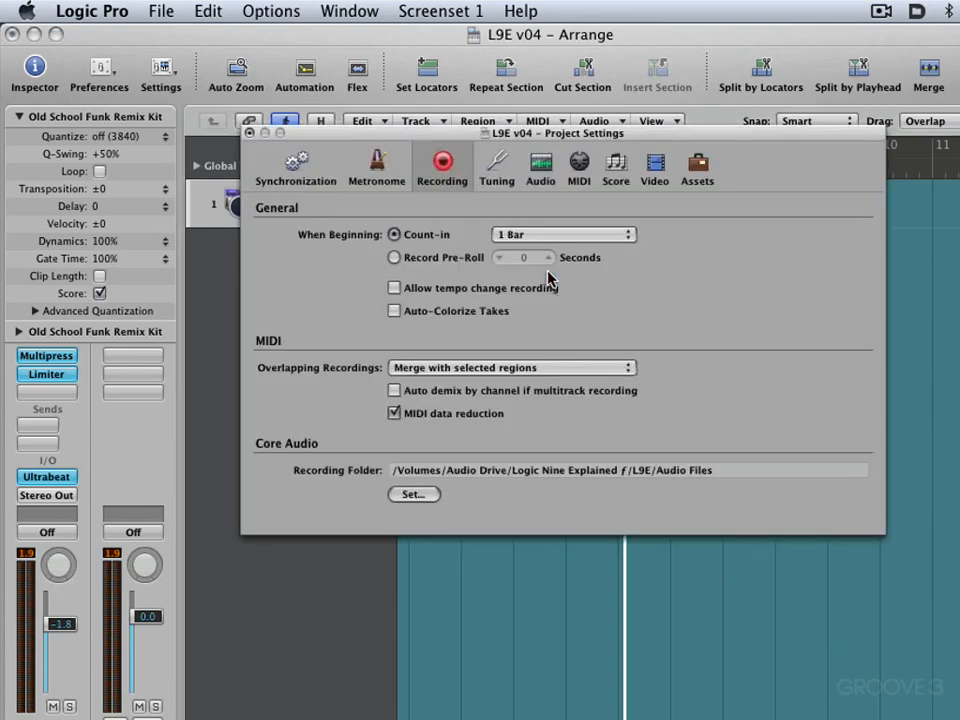
left_click(553, 368)
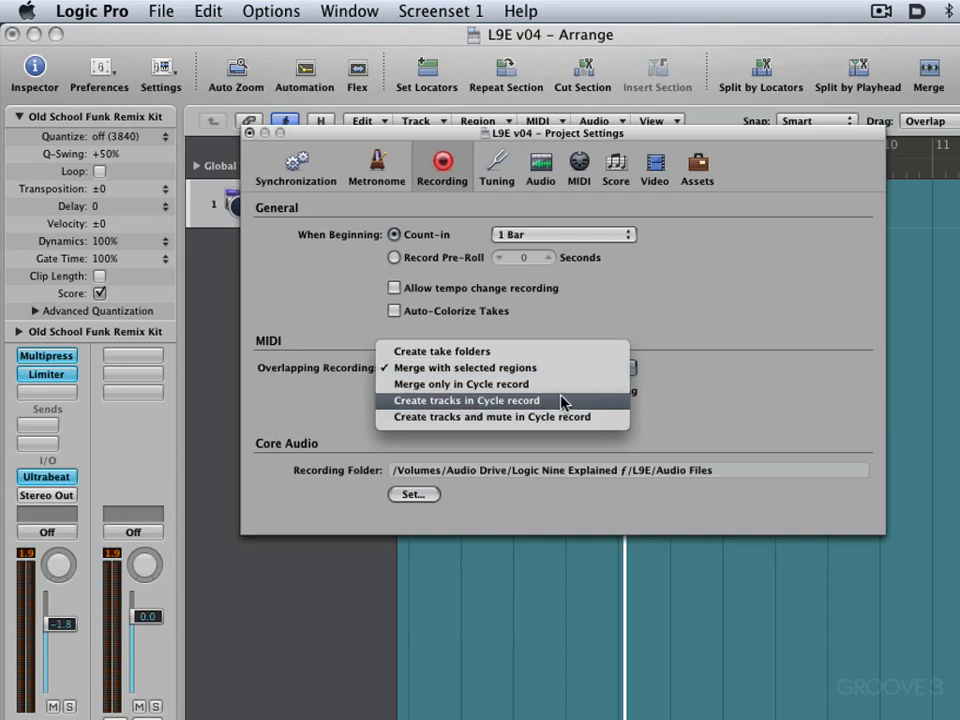
left_click(563, 402)
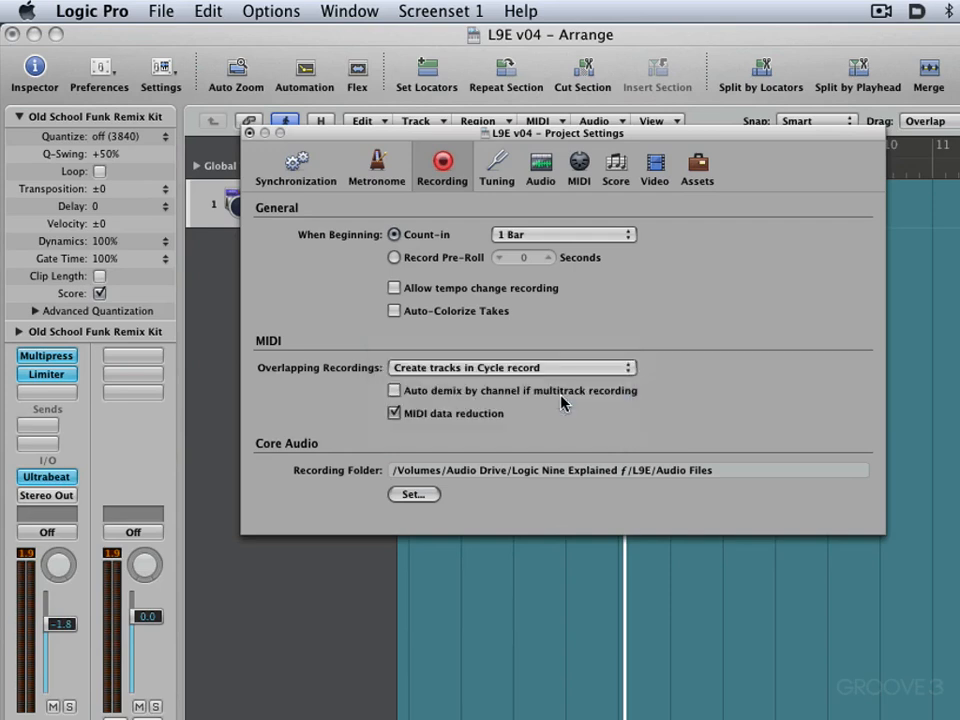
left_click(249, 133)
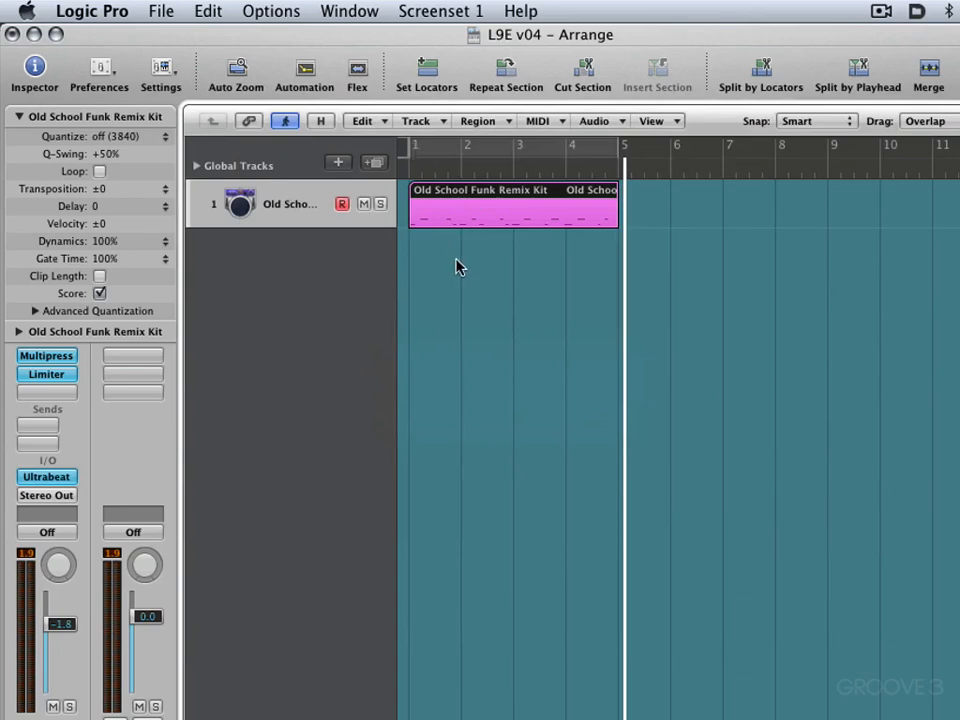
Turn on Cycle mode with a range from bar 1 to bar 5, and place the playhead just before bar 5.
key("slash")
key("slash")
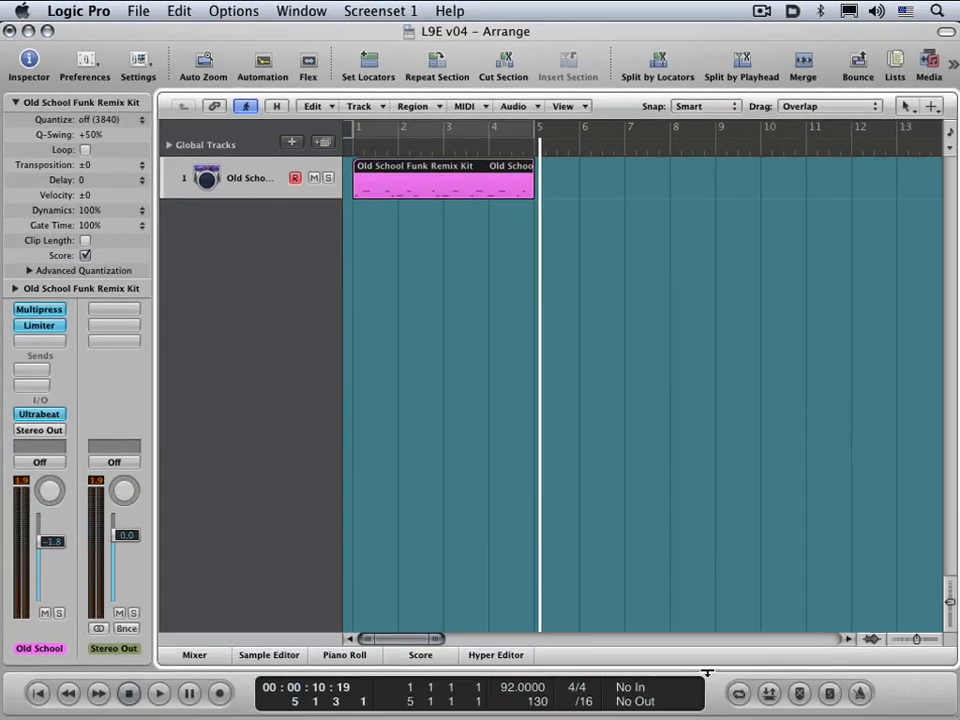
left_click(737, 697)
left_click(737, 697)
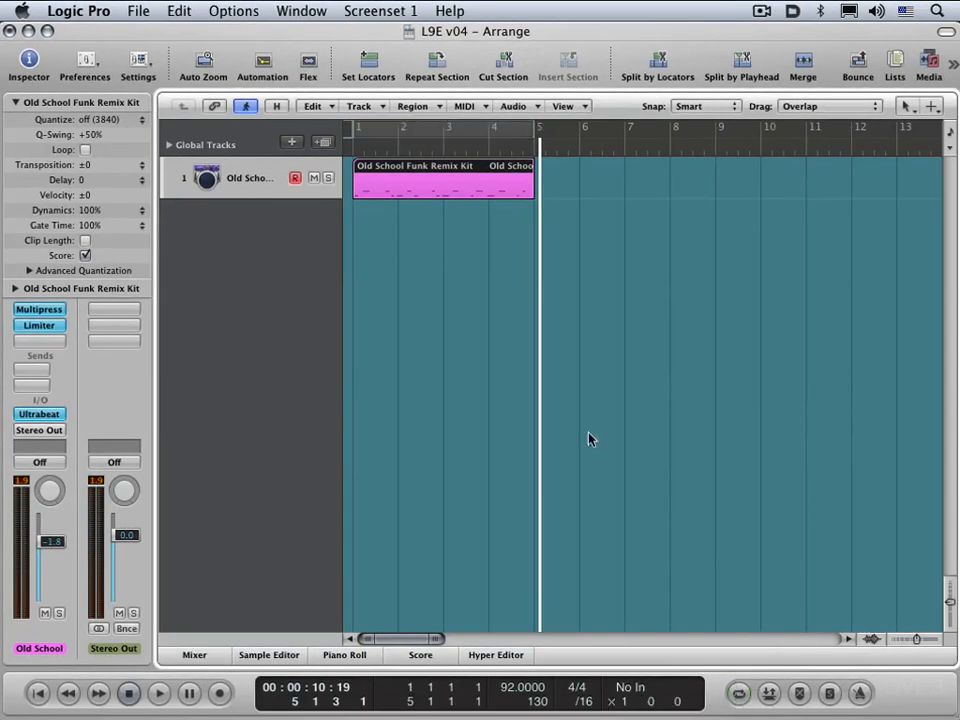
left_click(460, 133)
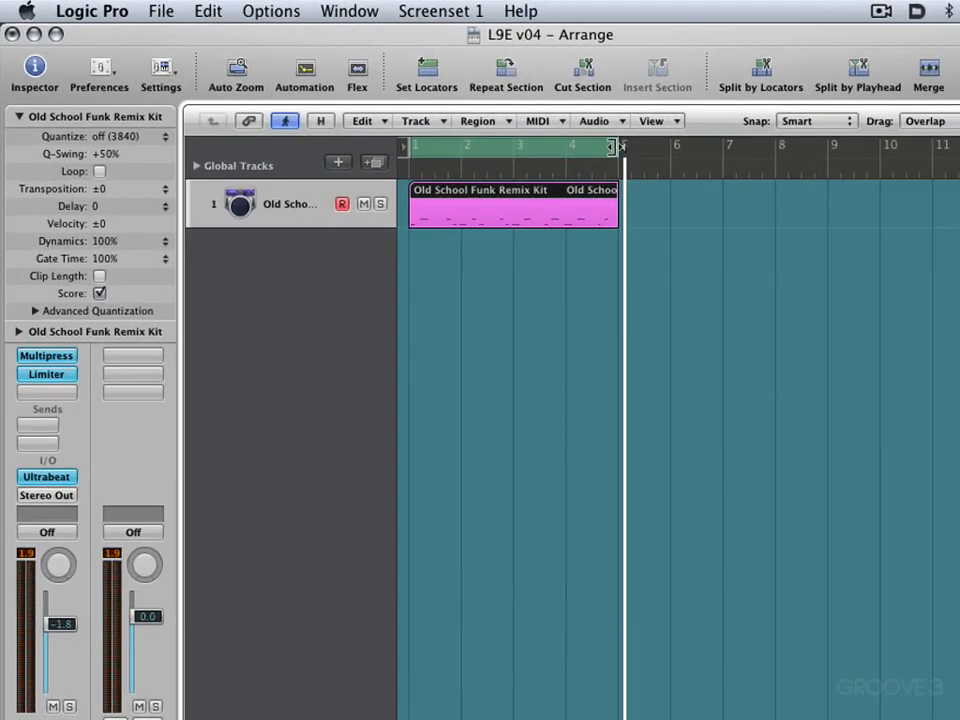
mouse_move(612, 146)
left_mouse_down()
mouse_move(521, 146)
mouse_move(612, 157)
left_mouse_up()
left_click(615, 174)
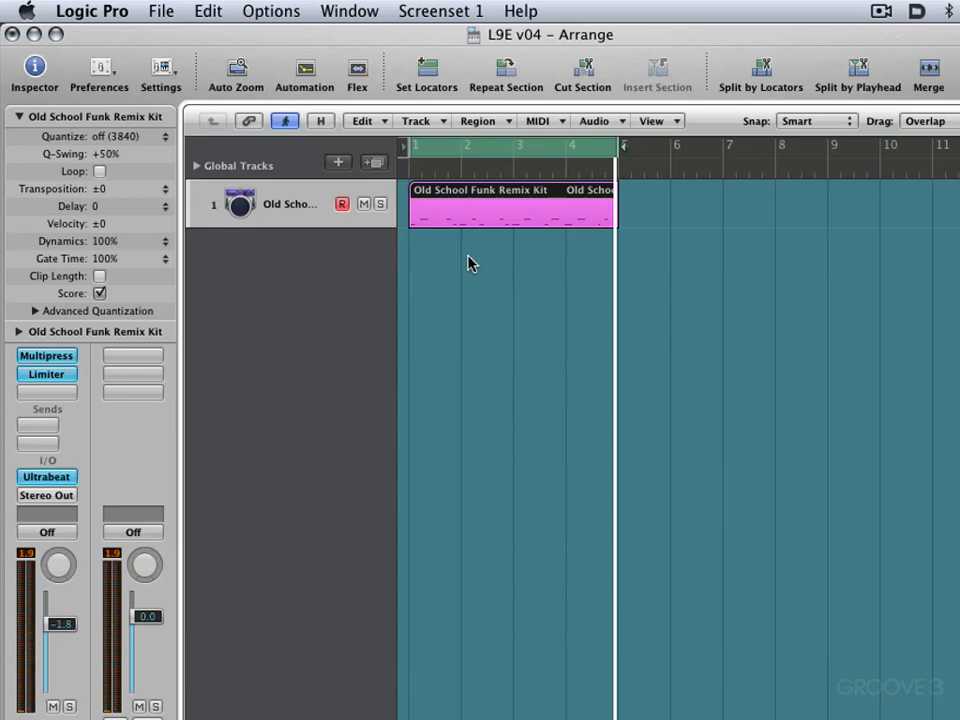
Record three cycle passes of additional drum parts over bars 1 to 5, each on its own track.
key("r")
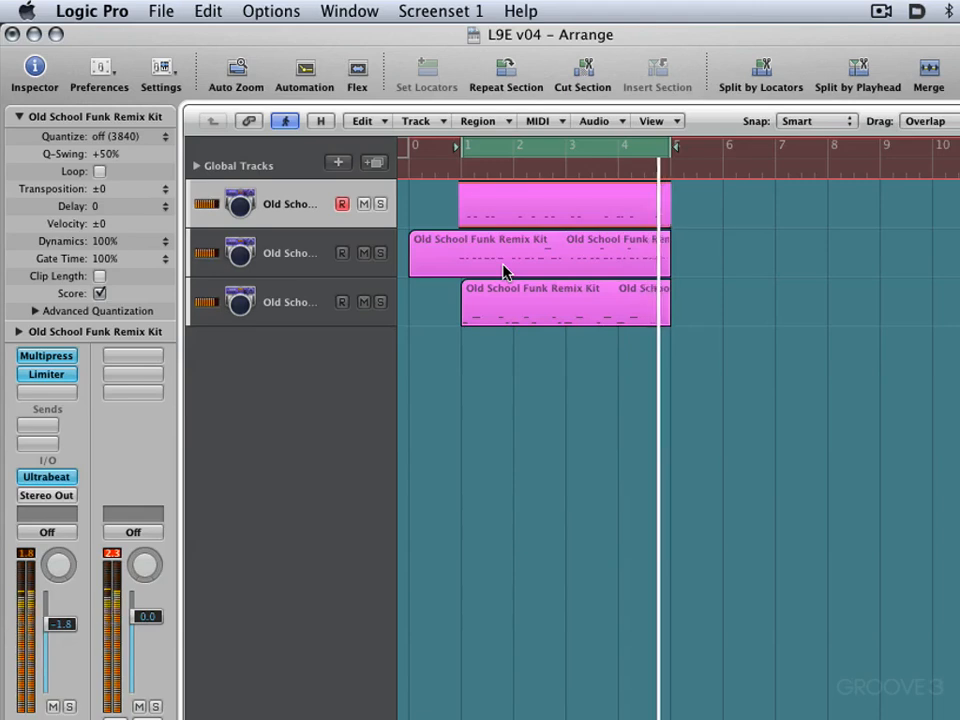
key("space")
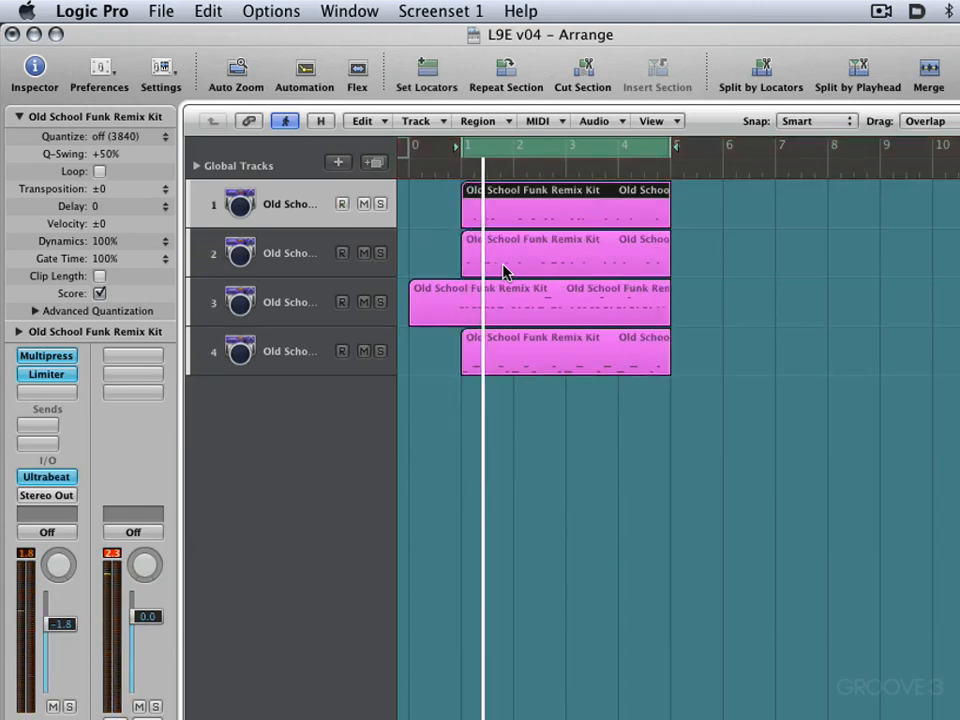
Select the regions on tracks 4, 3, 2 and 1 in turn to examine the separate drum parts.
left_click(566, 340)
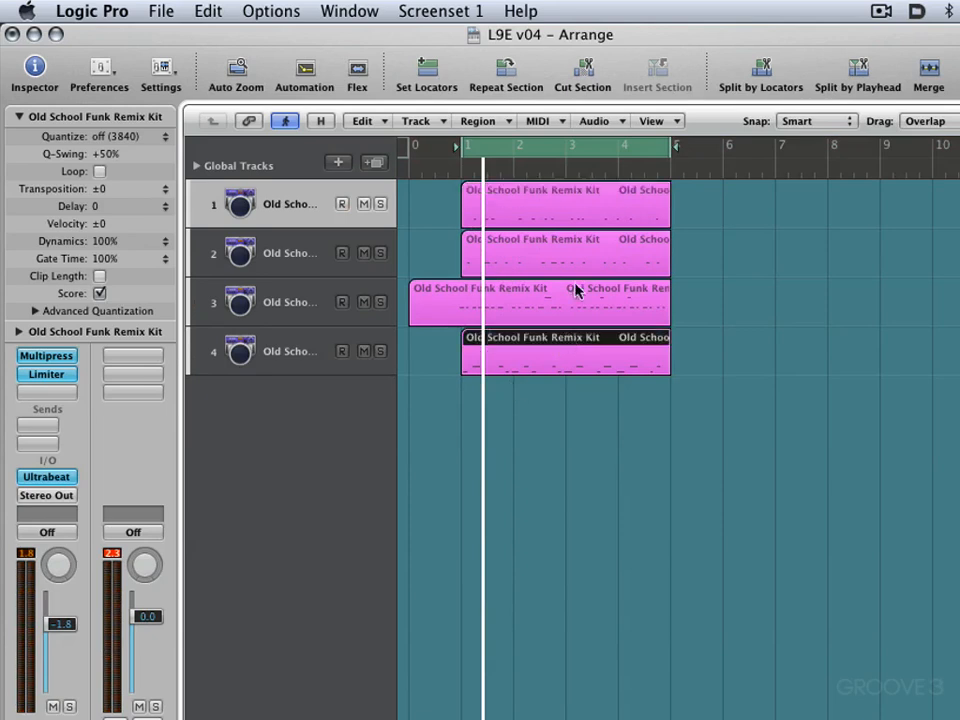
left_click(575, 293)
left_click(590, 247)
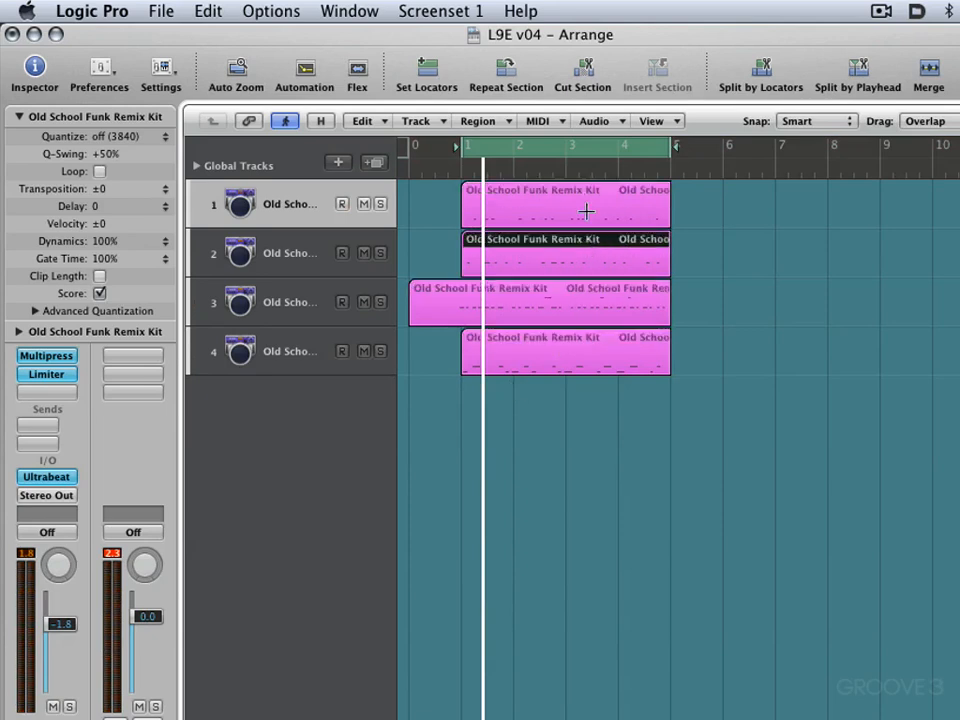
left_click(585, 197)
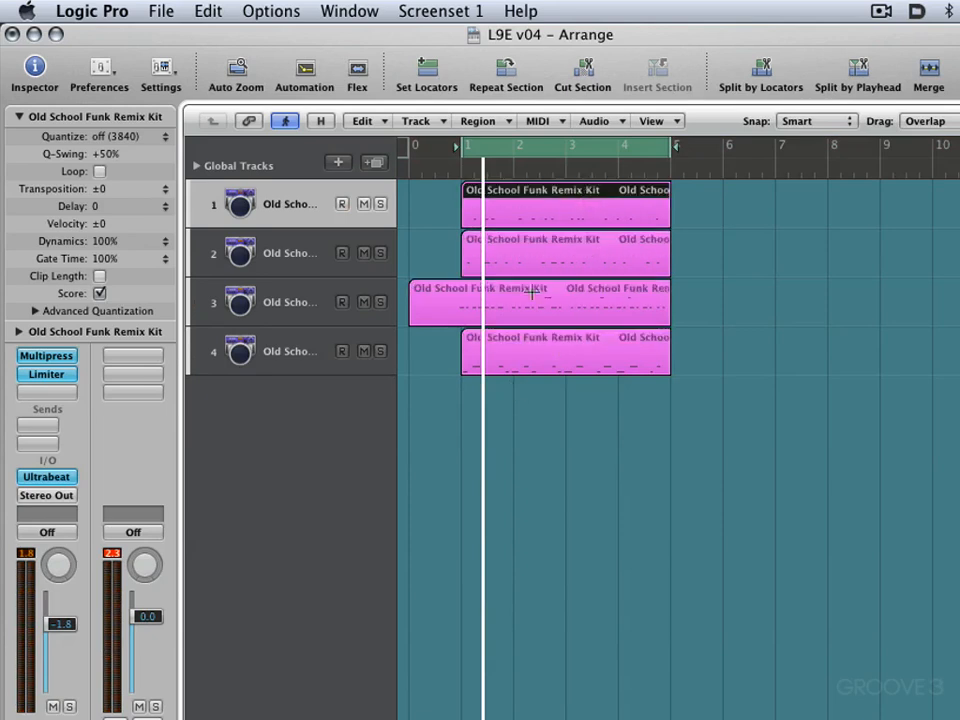
Rename the region on track 4 "kik and snare" with the Text tool, and return to the Pointer tool.
left_click(510, 345)
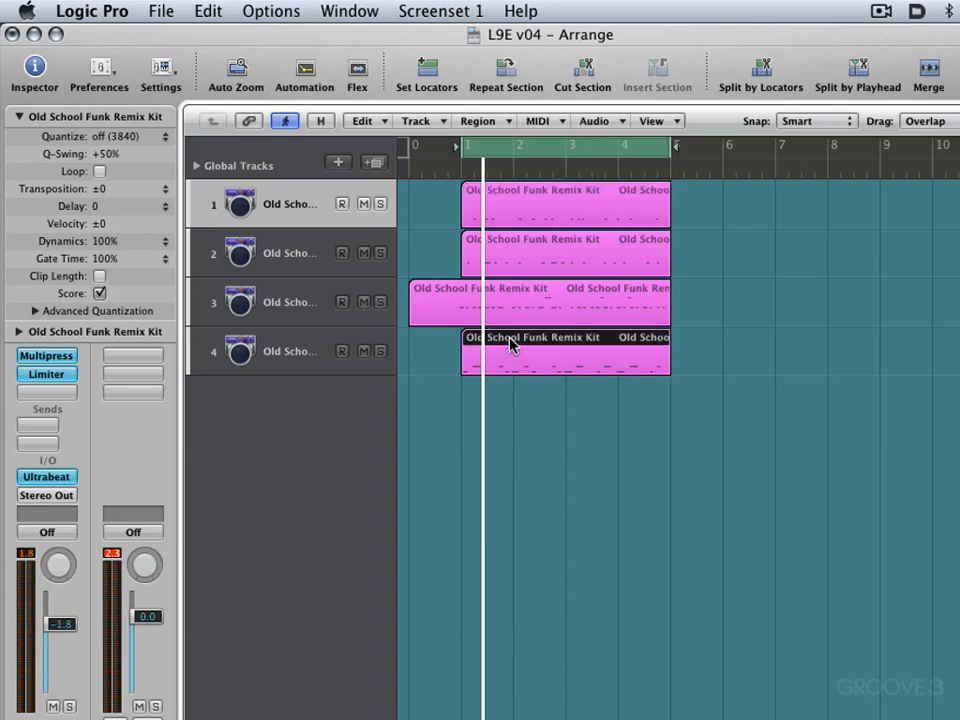
key("Escape")
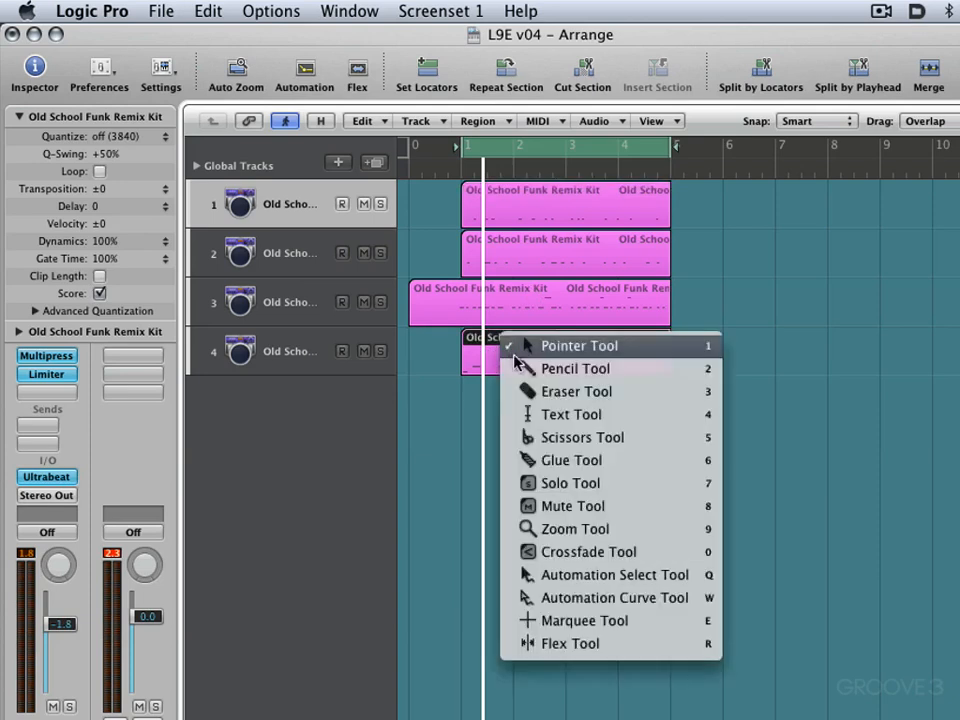
left_click(525, 412)
left_click(547, 342)
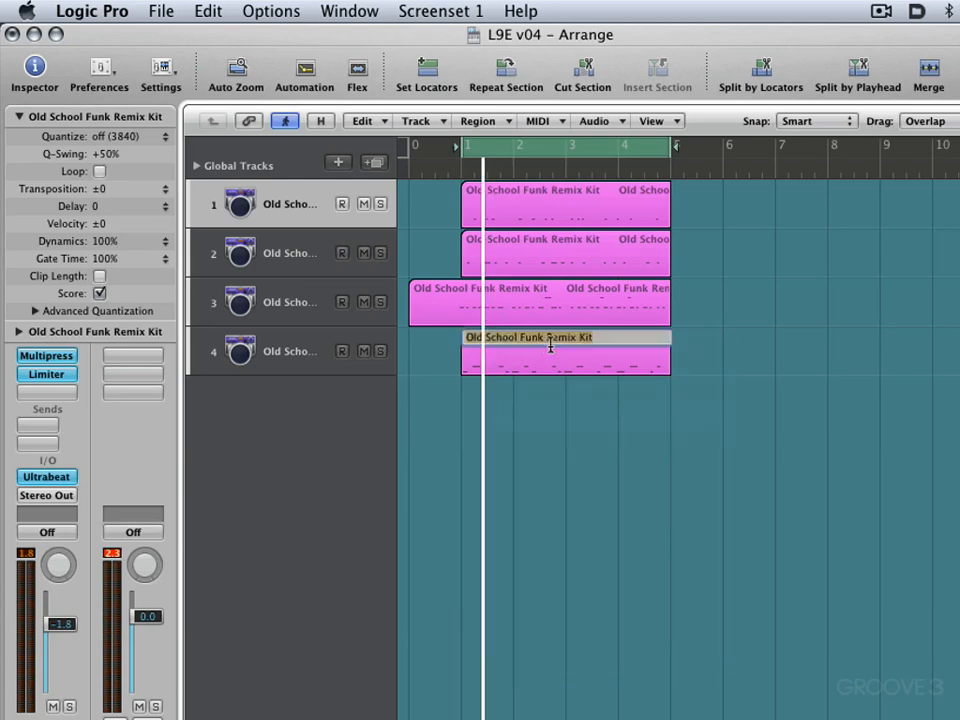
type("kik and snare")
key("Return")
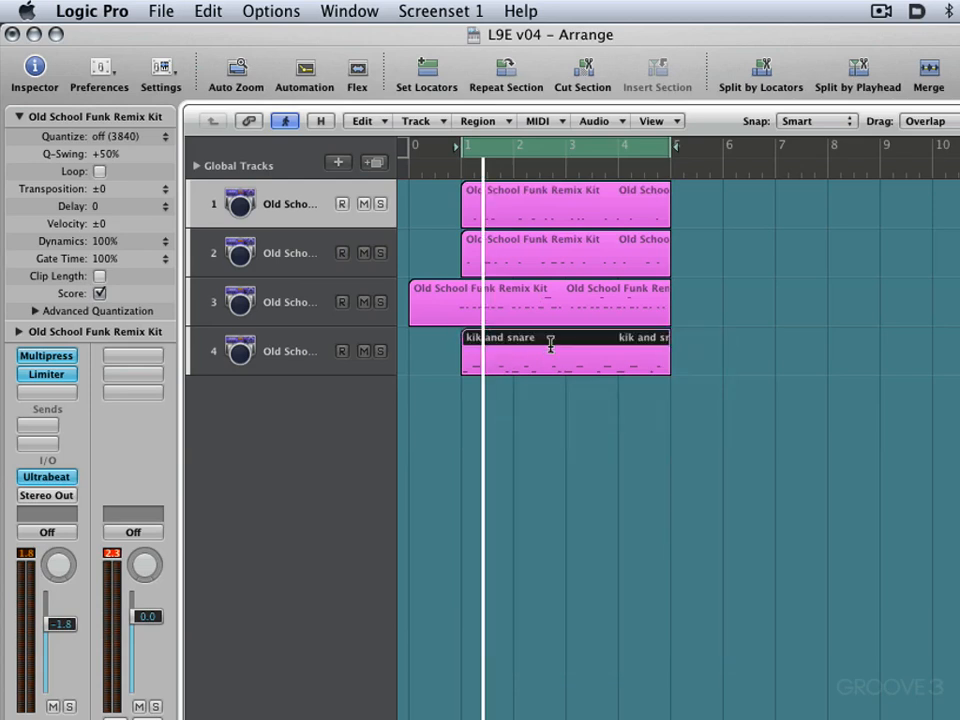
key("Escape")
left_click(551, 350)
Rename the region on track 3 "Hi Hat" in its region parameters.
left_click(525, 300)
double_click(83, 120)
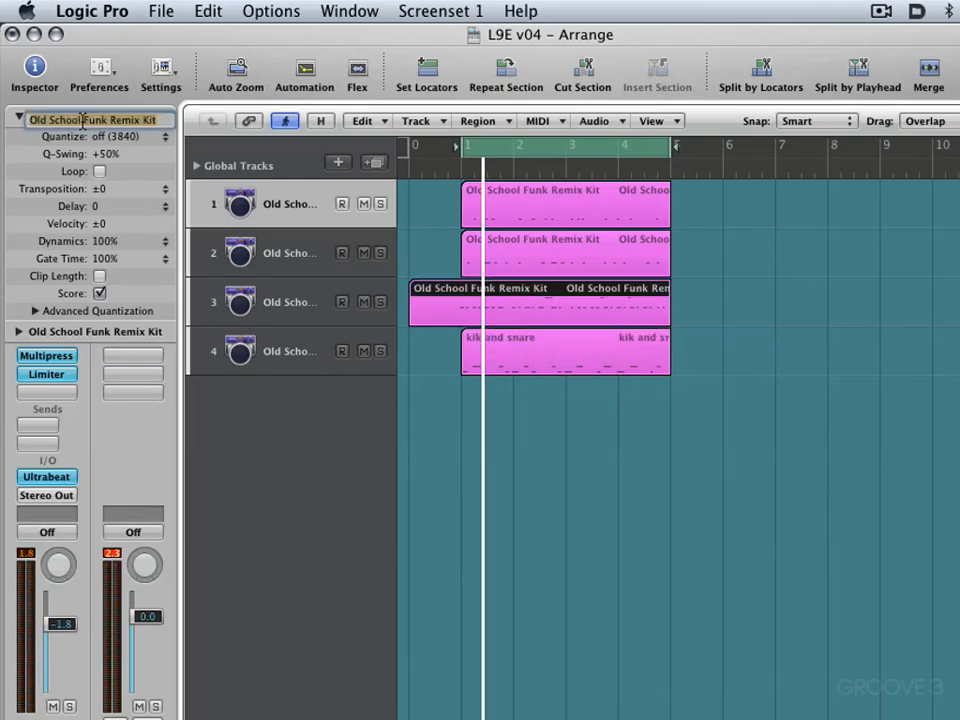
type("Hi Hat")
key("Return")
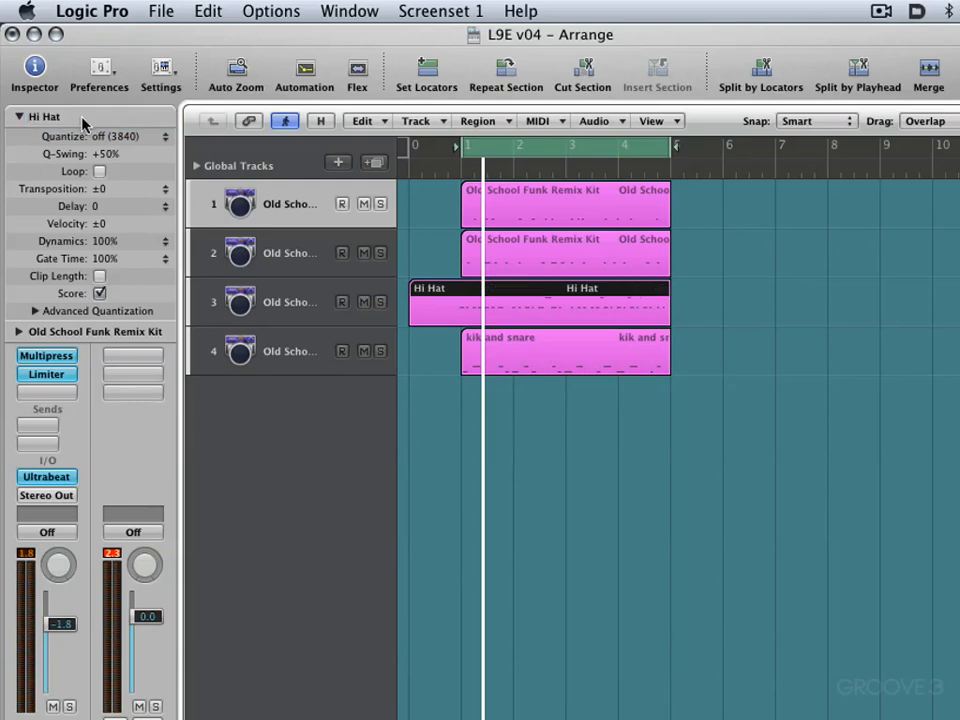
Rename the region on track 2 "Perc" in its region parameters.
left_click(516, 243)
double_click(87, 119)
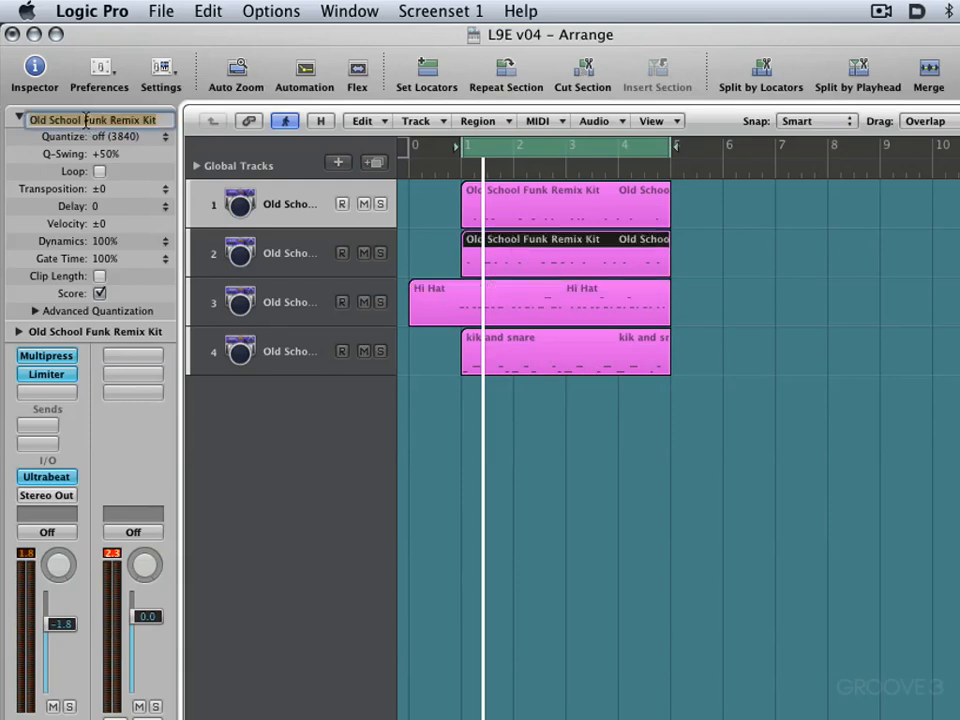
type("Perc")
key("Return")
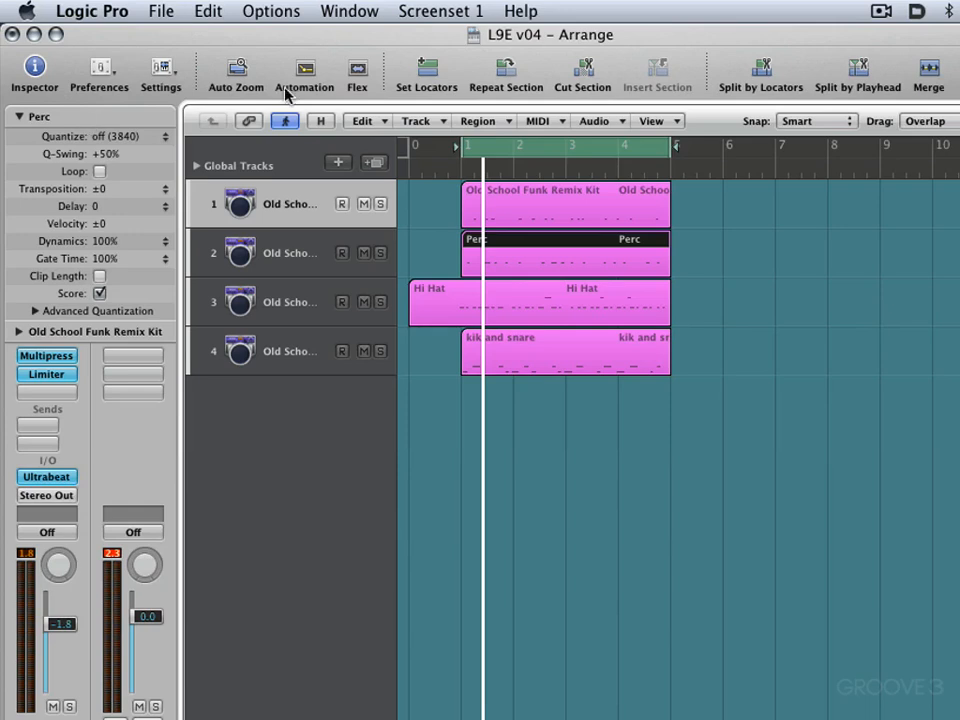
Rename the region on track 1 "Bongo" in its region parameters.
left_click(552, 190)
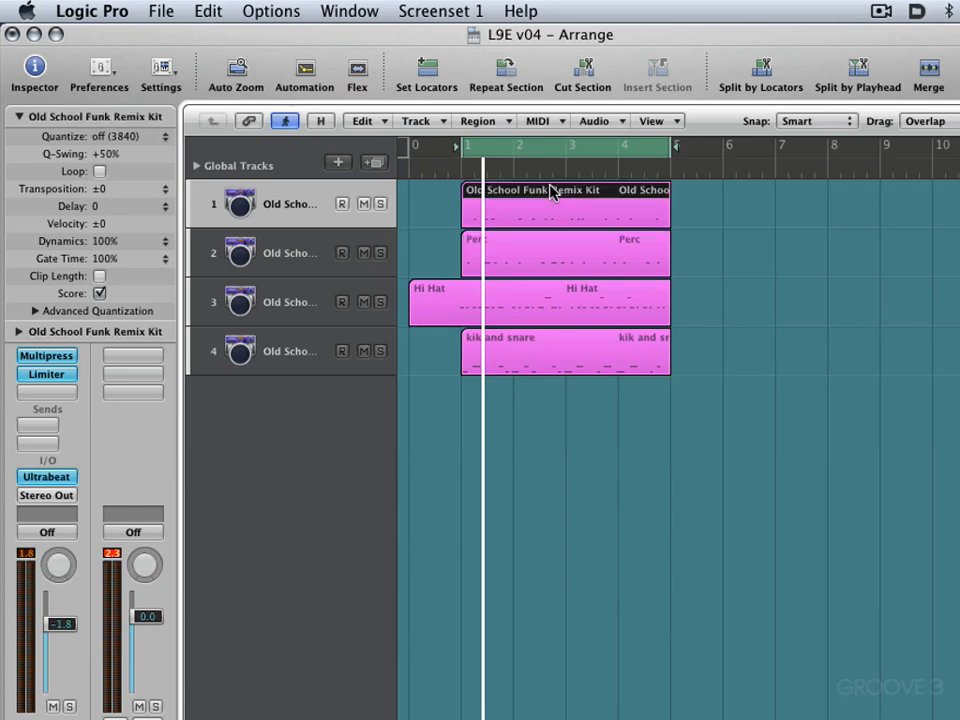
double_click(104, 120)
type("B")
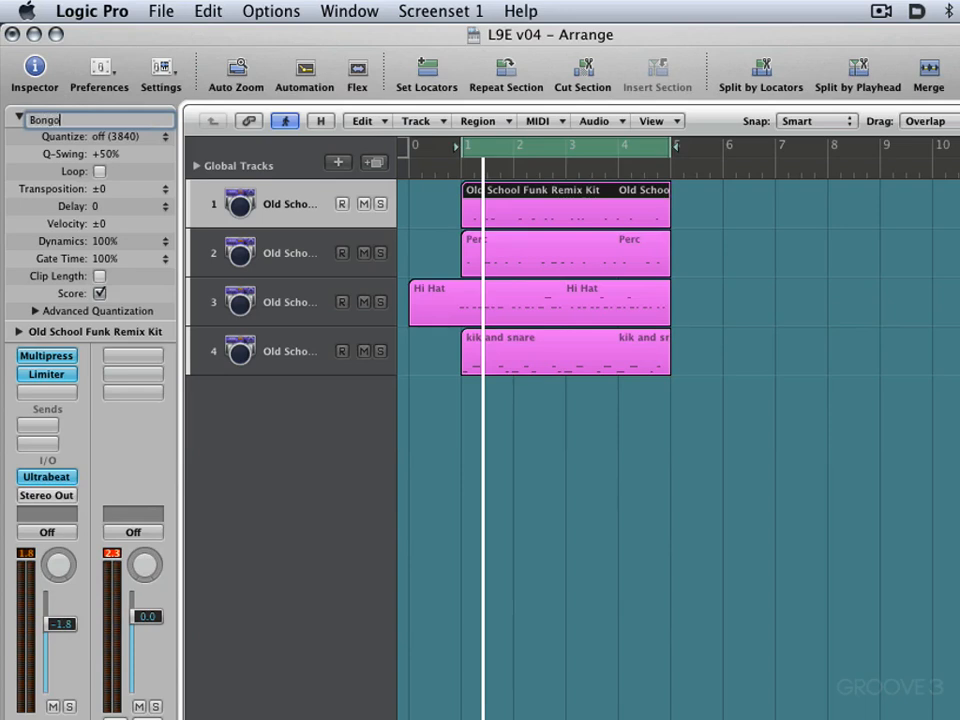
type("ongo")
key("Return")
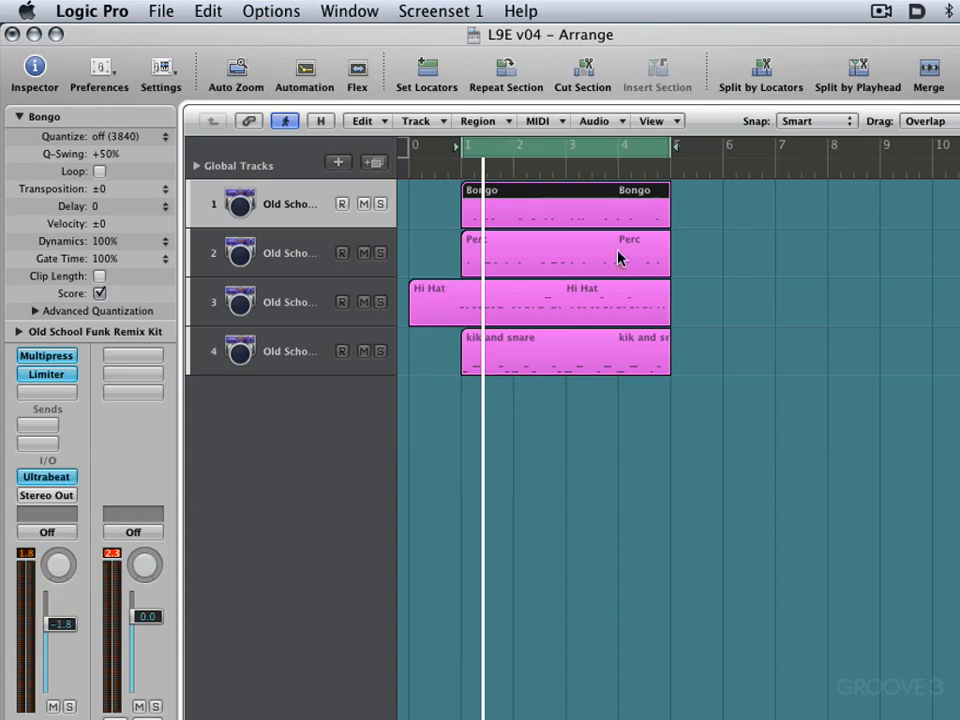
Play back the four drum parts briefly and view the quantize choices for the kik and snare region.
key("space")
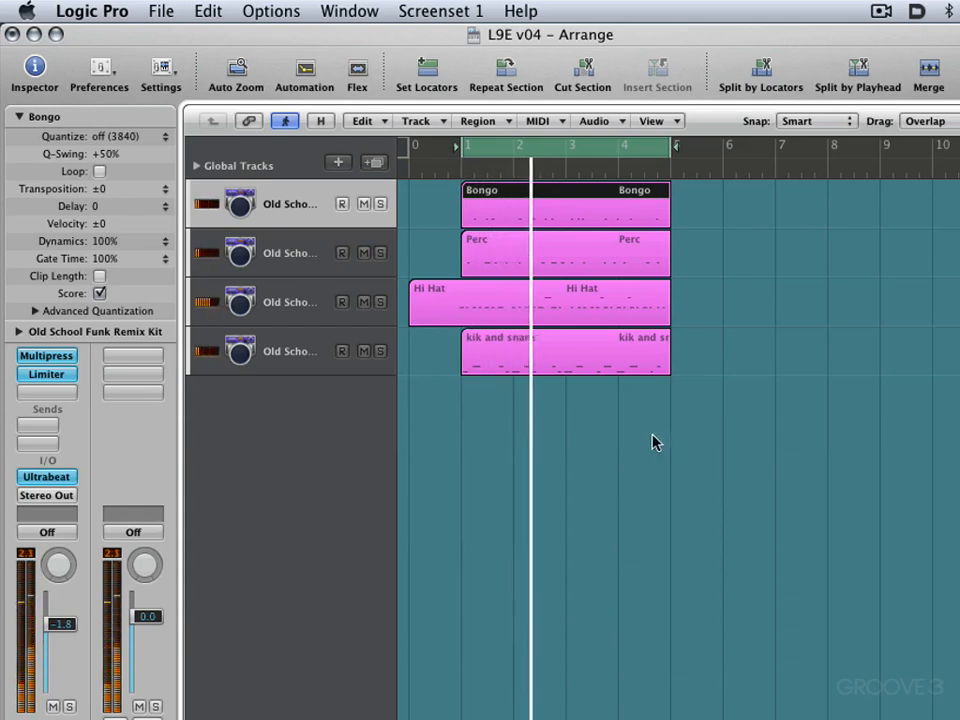
key("space")
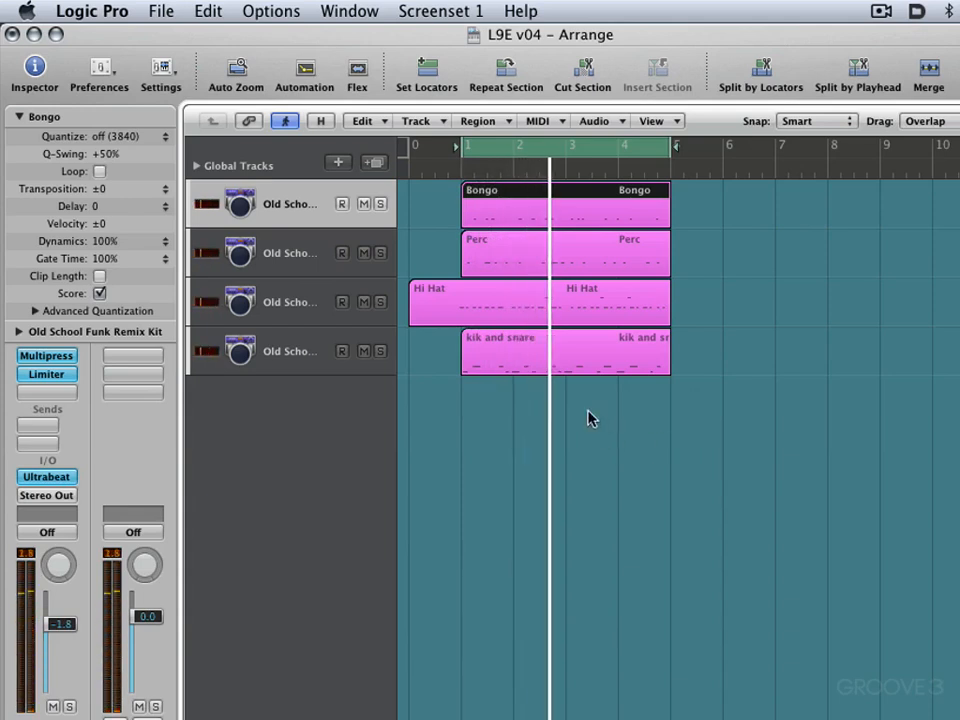
left_click(497, 350)
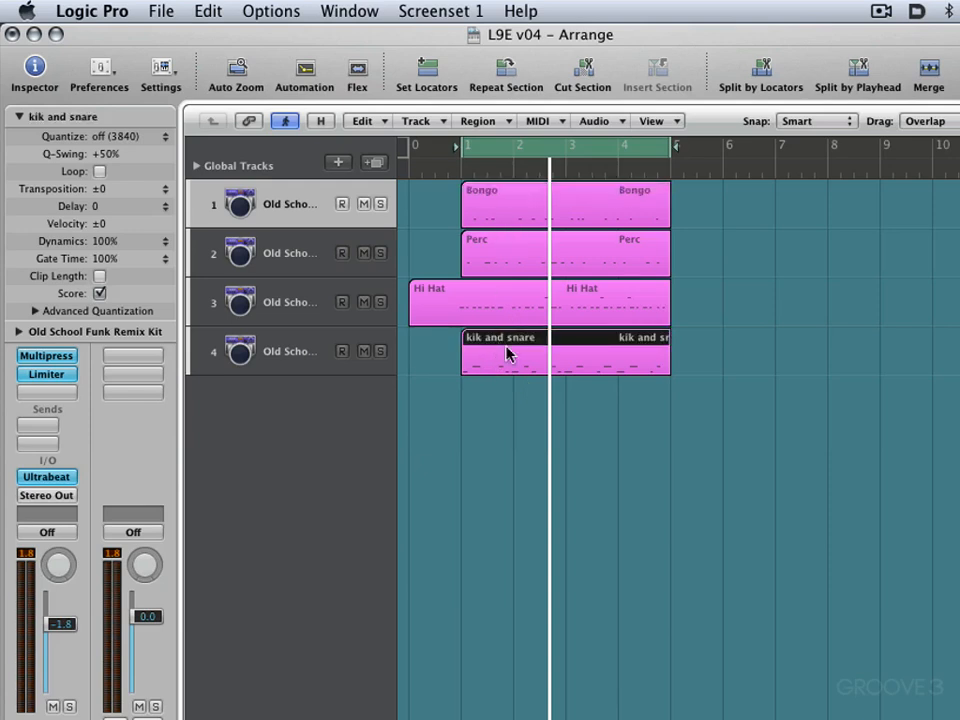
left_click(127, 139)
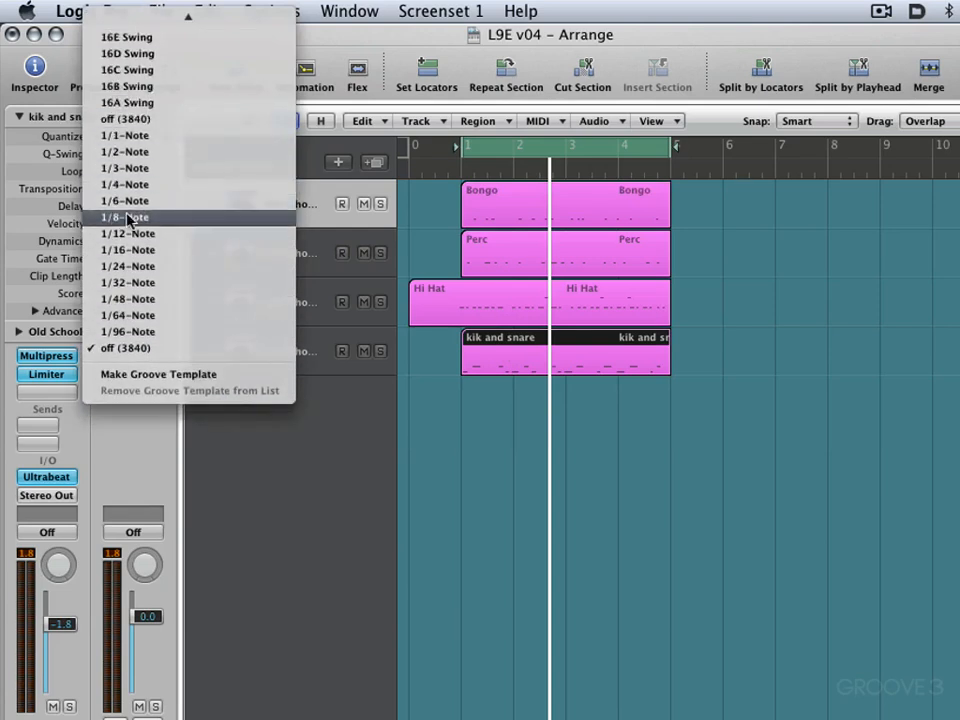
left_click(297, 290)
Quantize the Hi Hat region on track 3 to 16C Swing.
left_click(497, 297)
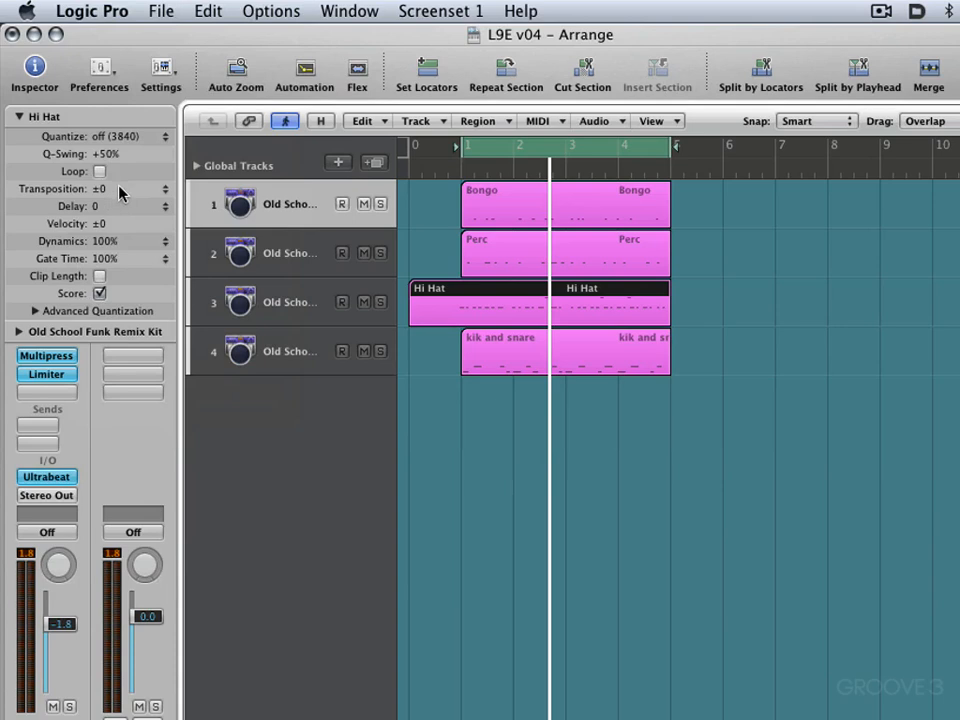
left_click(133, 139)
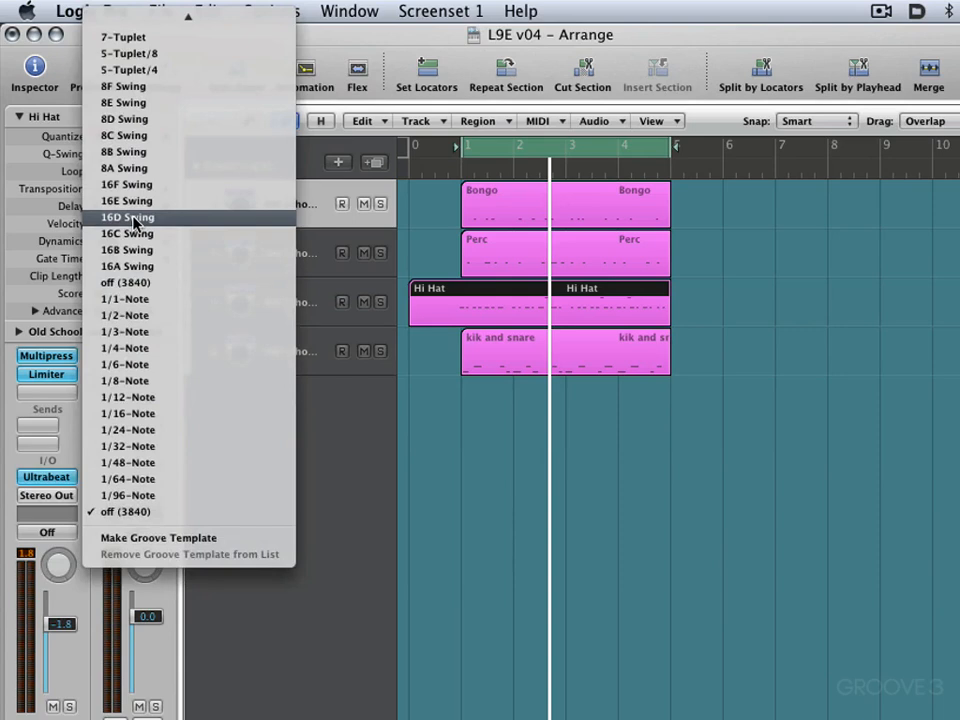
left_click(129, 234)
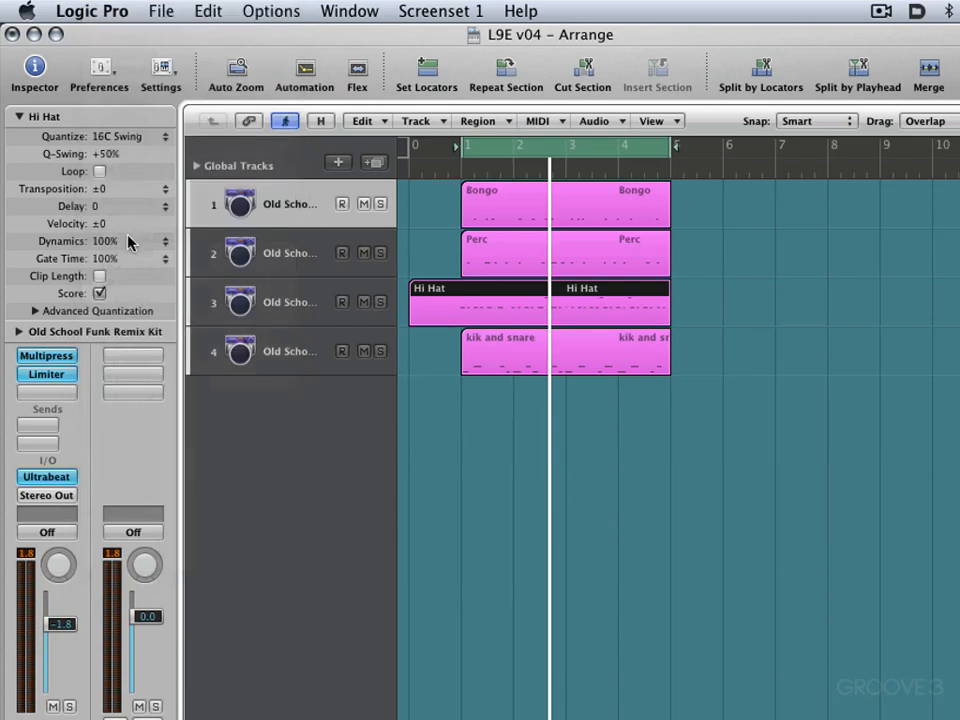
Select the Perc and Bongo regions together, quantize them to 16C Swing, and start playback.
left_click(492, 250)
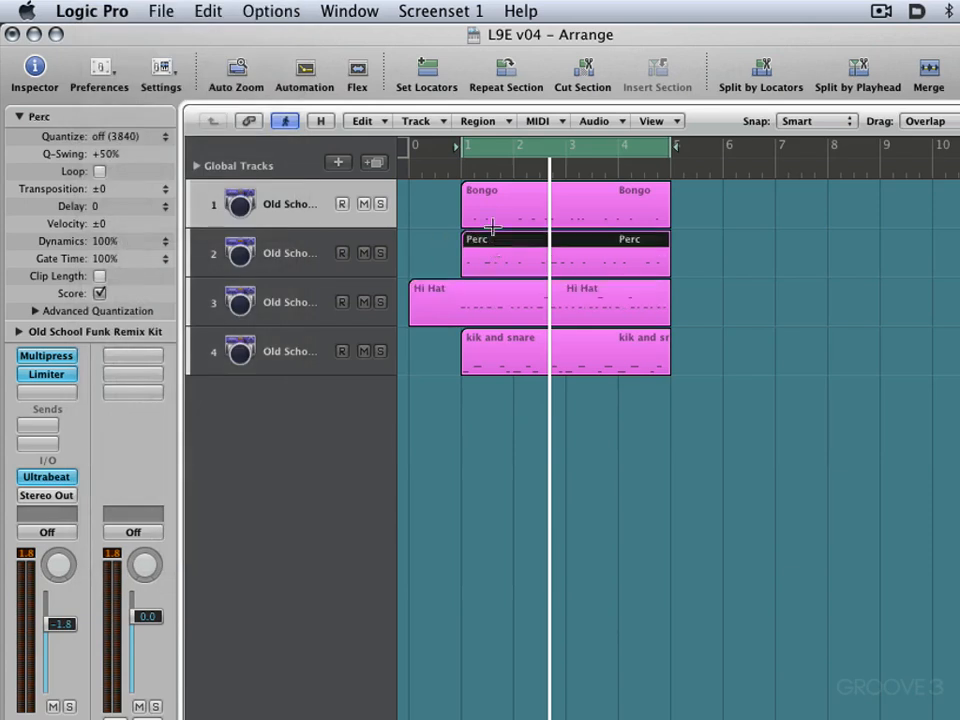
left_click(502, 193, "shift")
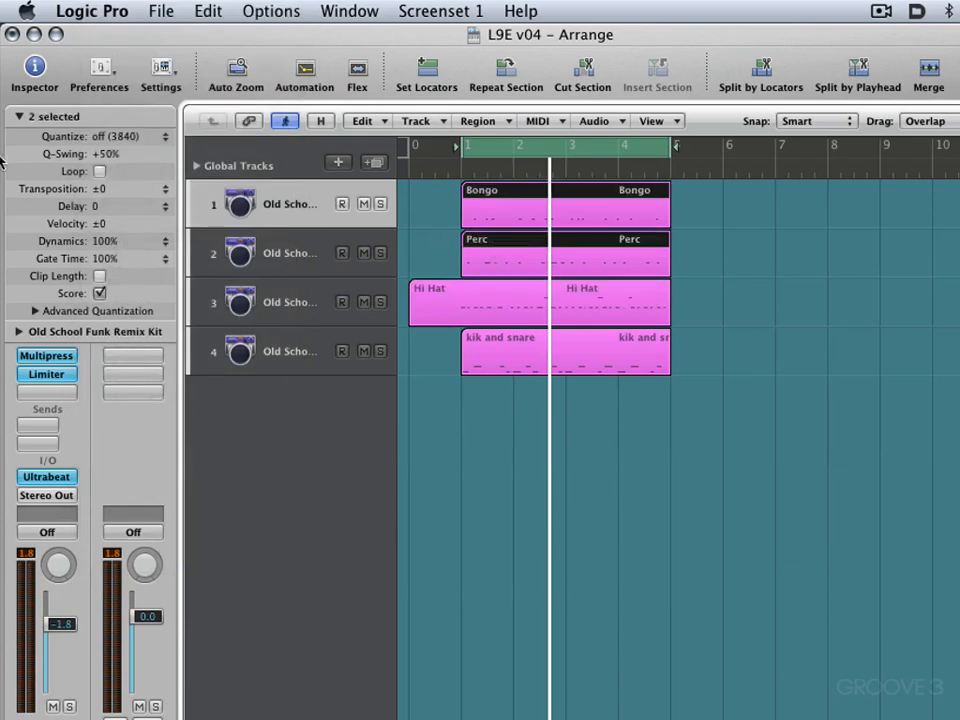
left_click(133, 137)
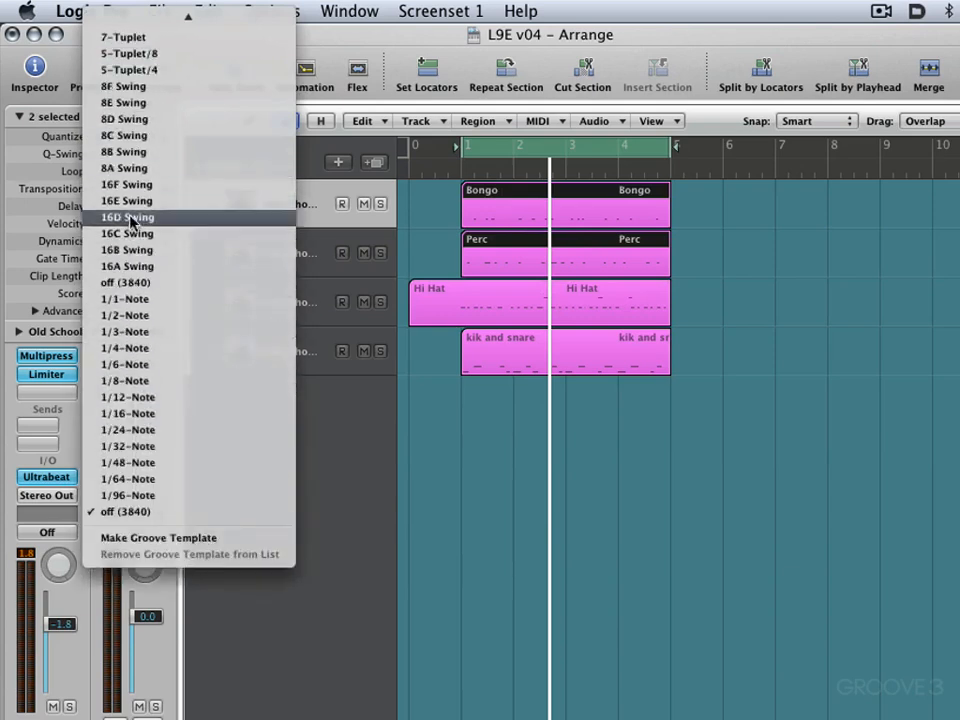
left_click(128, 234)
key("space")
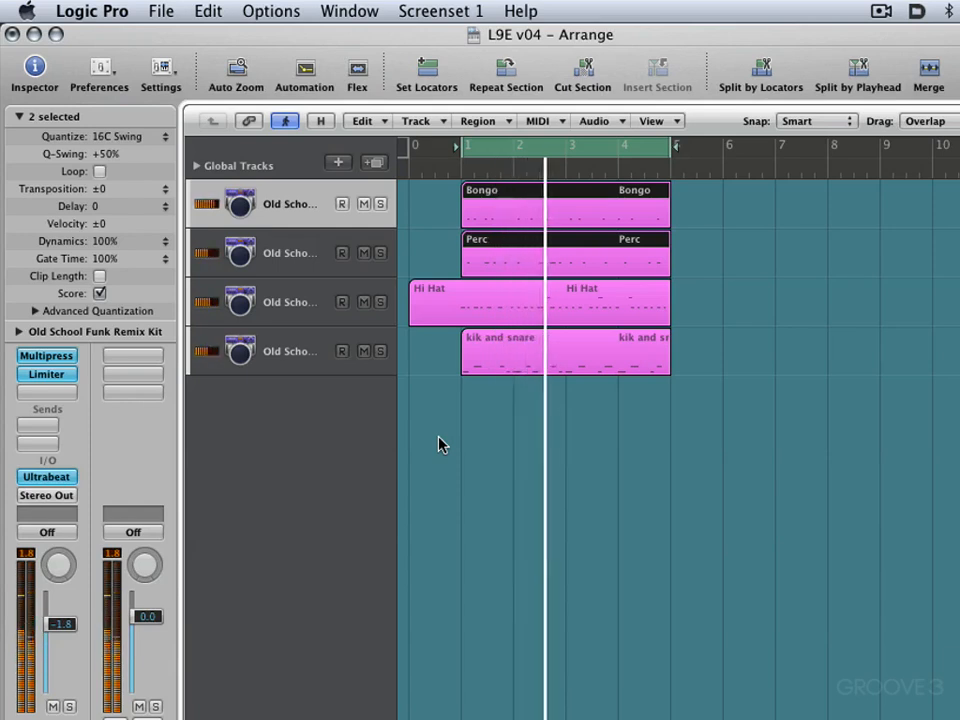
Add the Hi Hat region to the selection and quantize all three regions to 16B Swing.
left_click(513, 292, "shift")
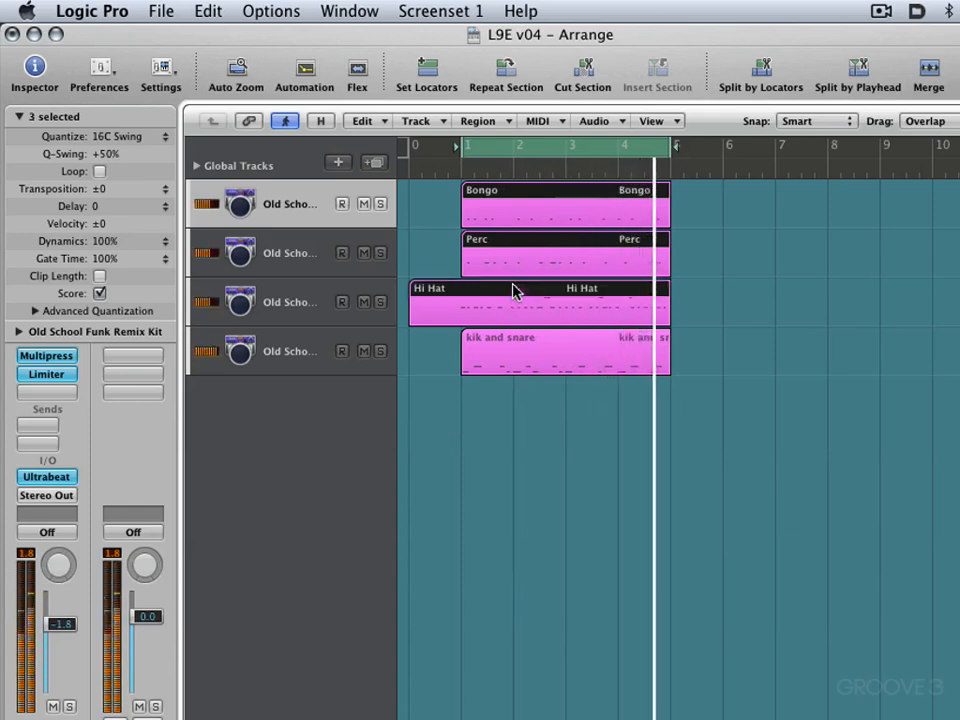
left_click(138, 140)
left_click(138, 152)
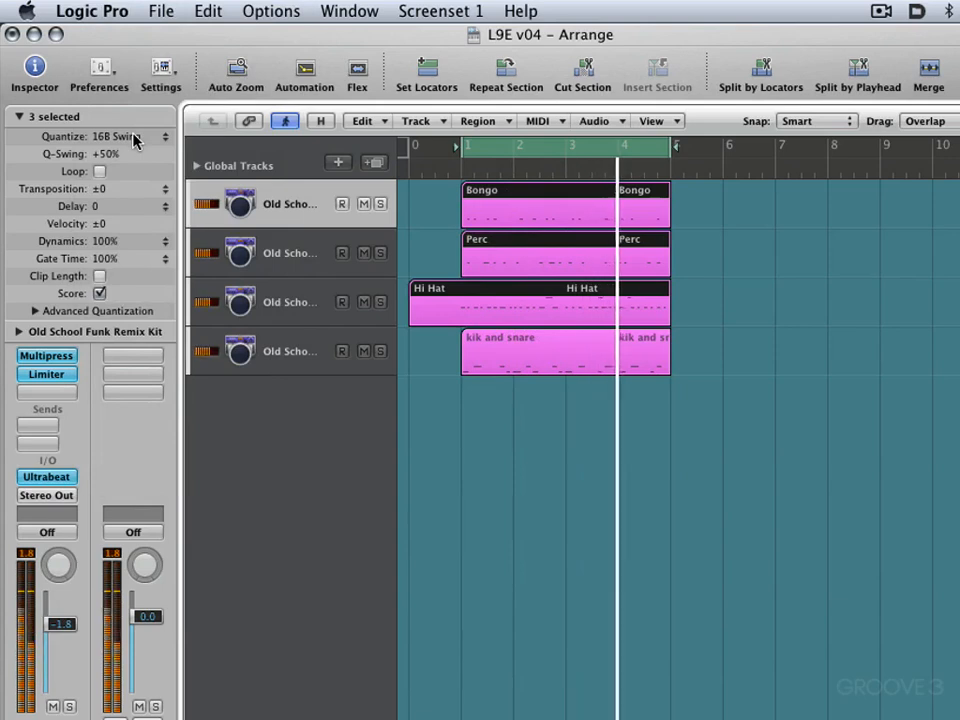
Audition 16F Swing, 1/8-Note and 1/4-Note quantization in turn on the Bongo, Perc and Hi Hat regions during playback.
left_click(134, 140)
scroll(134, 140, "up", 5)
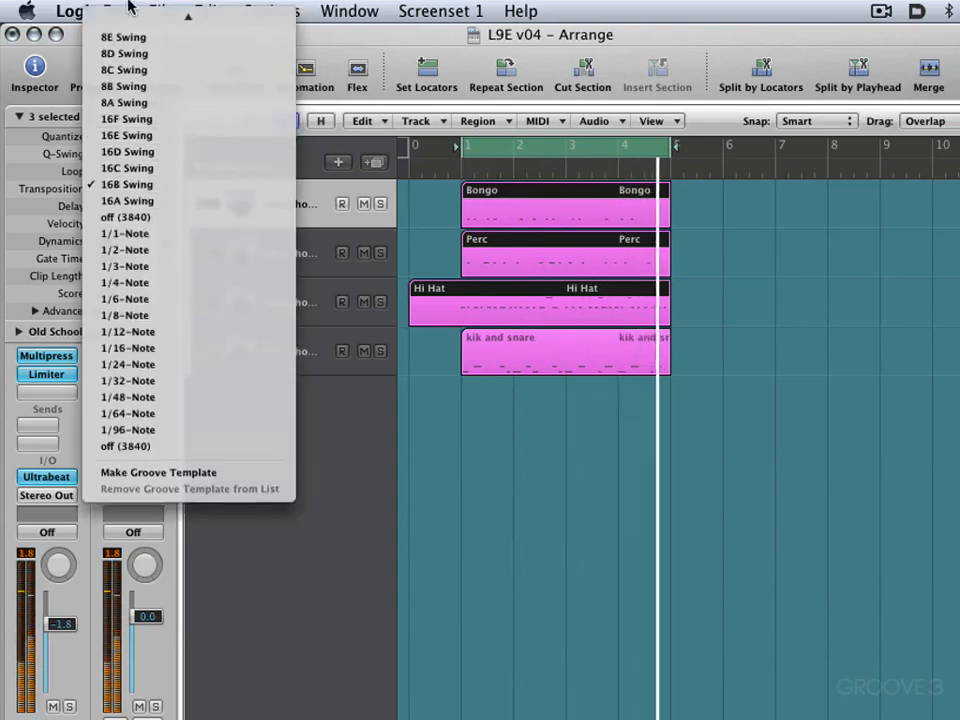
left_click(117, 247)
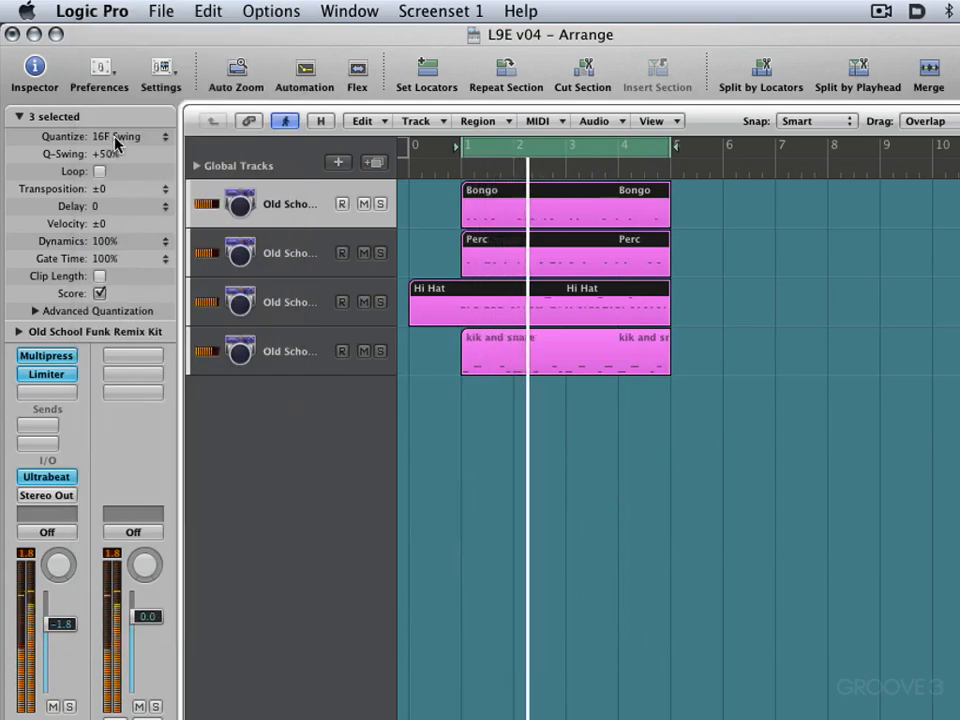
left_click(117, 137)
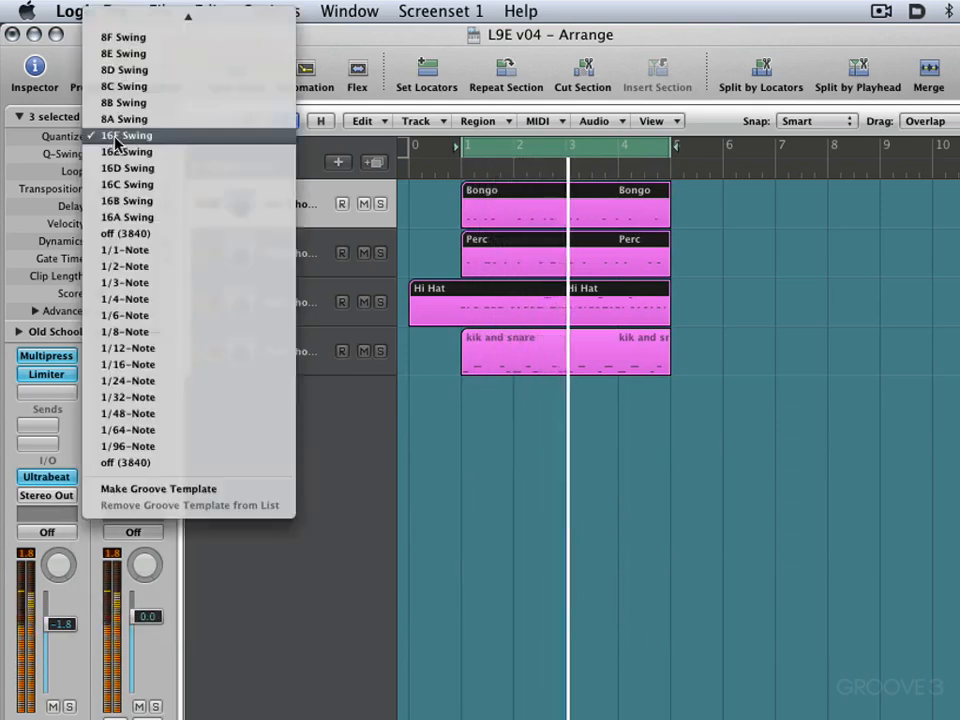
left_click(133, 333)
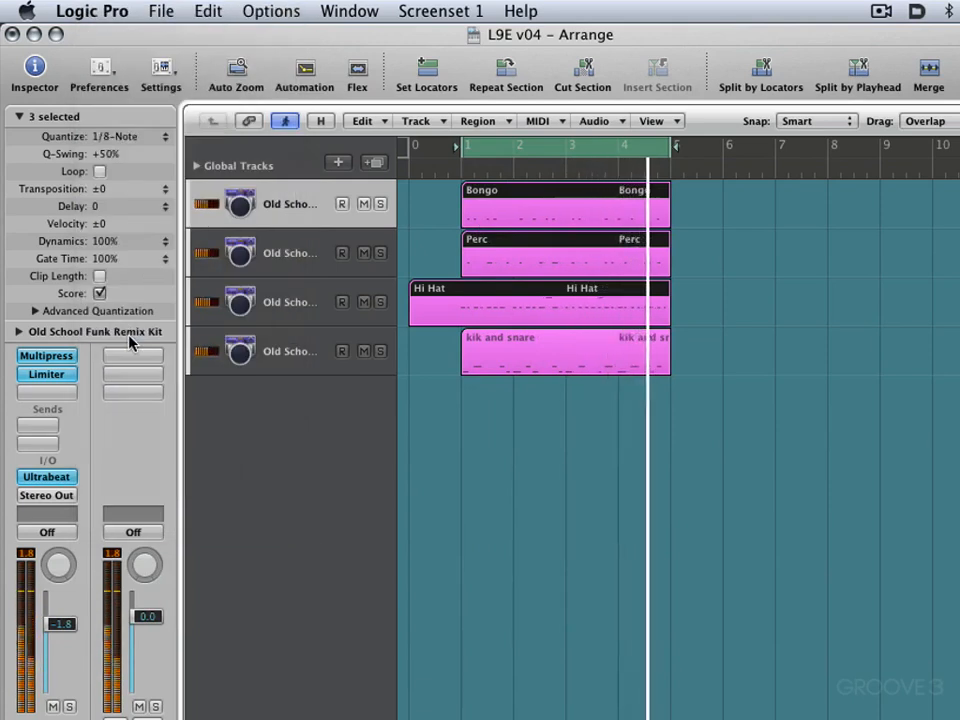
left_click(128, 139)
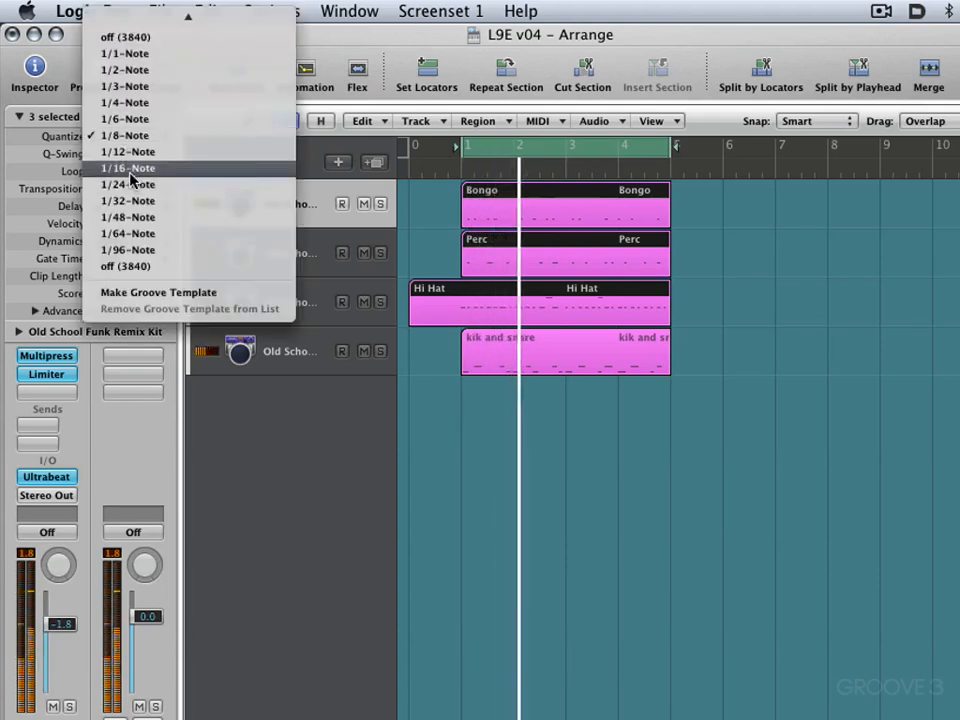
left_click(126, 102)
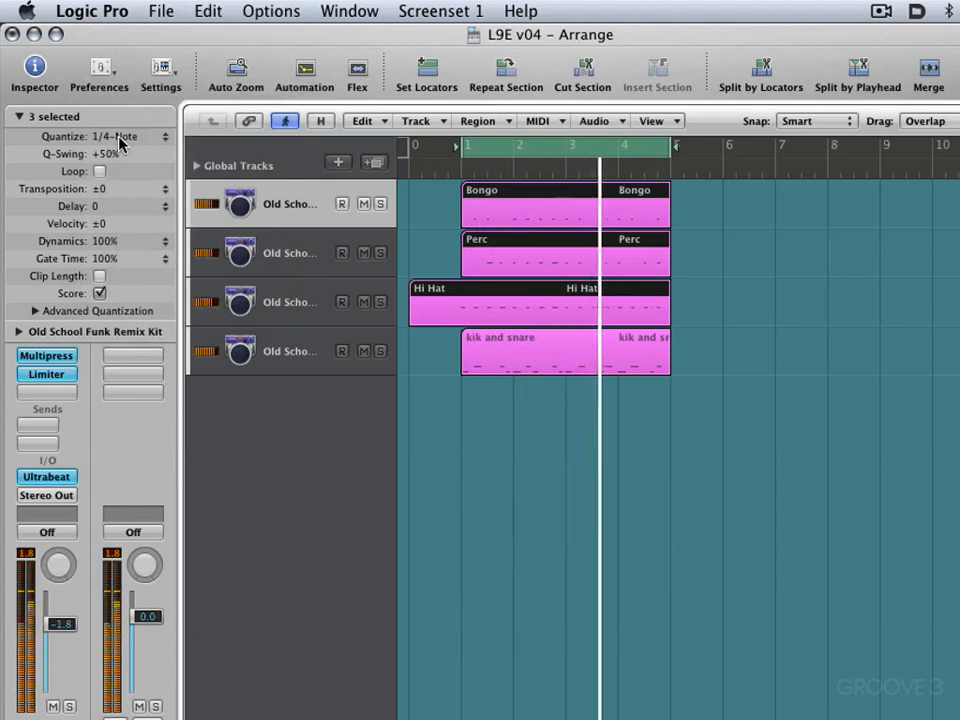
Set the quantization of the three selected regions back to 16B Swing.
left_click(119, 141)
mouse_move(111, 10)
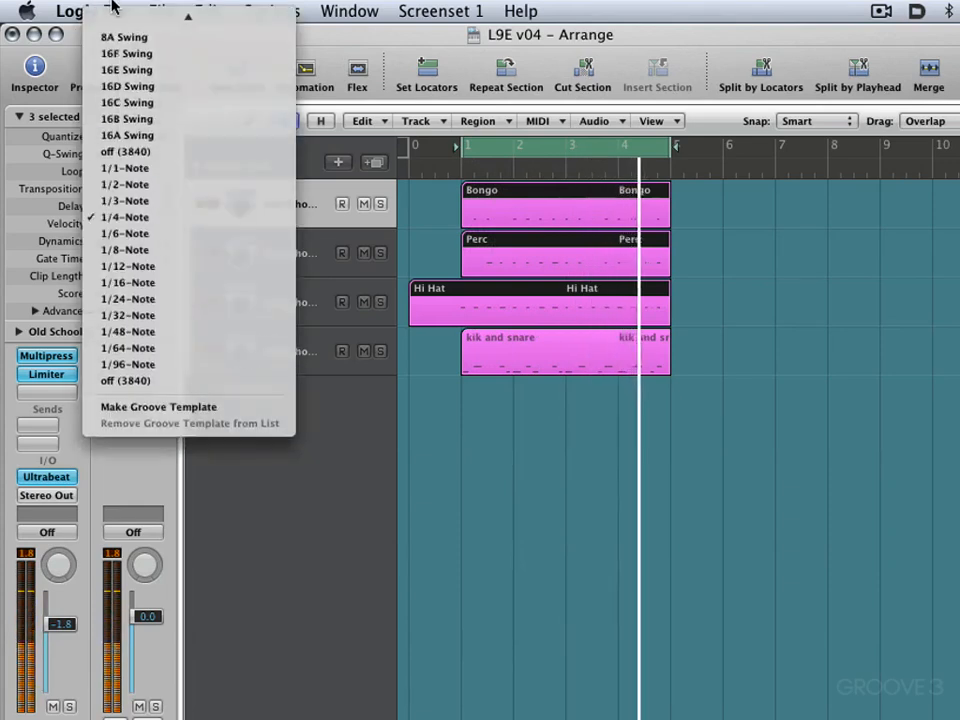
left_click(135, 221)
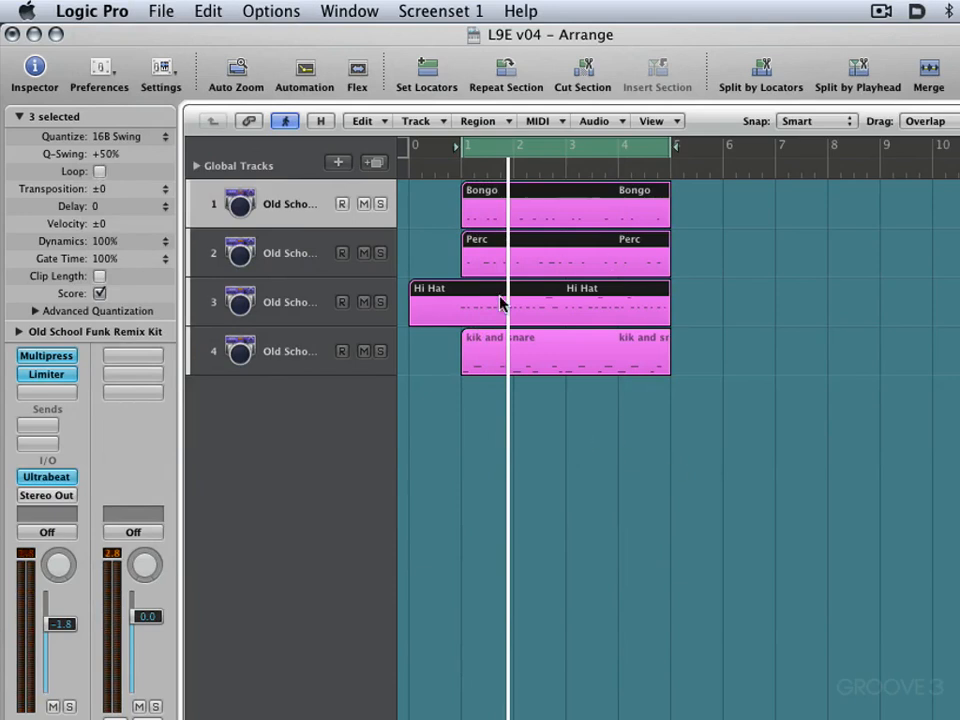
Check the overlapping MIDI recordings option in the project's recording settings, and close the settings window.
key("alt+asterisk")
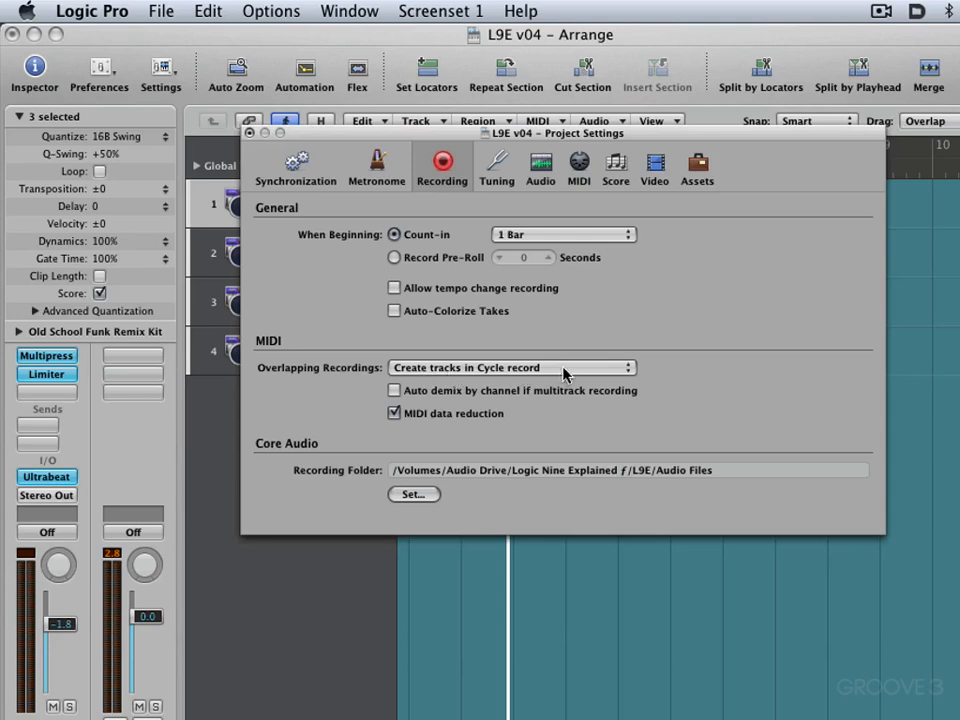
left_click(249, 132)
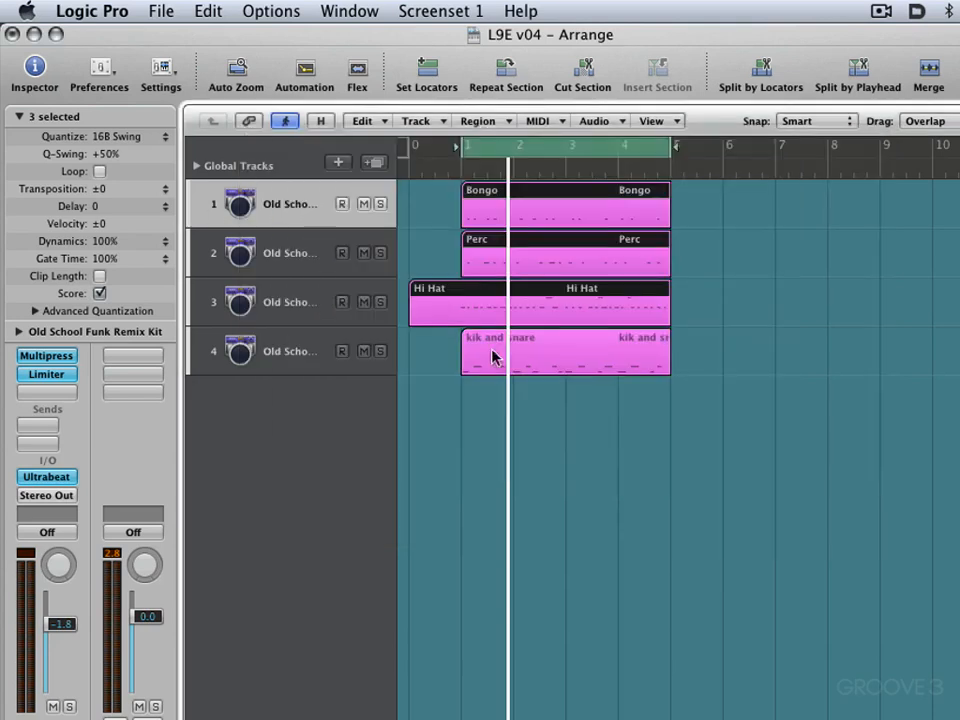